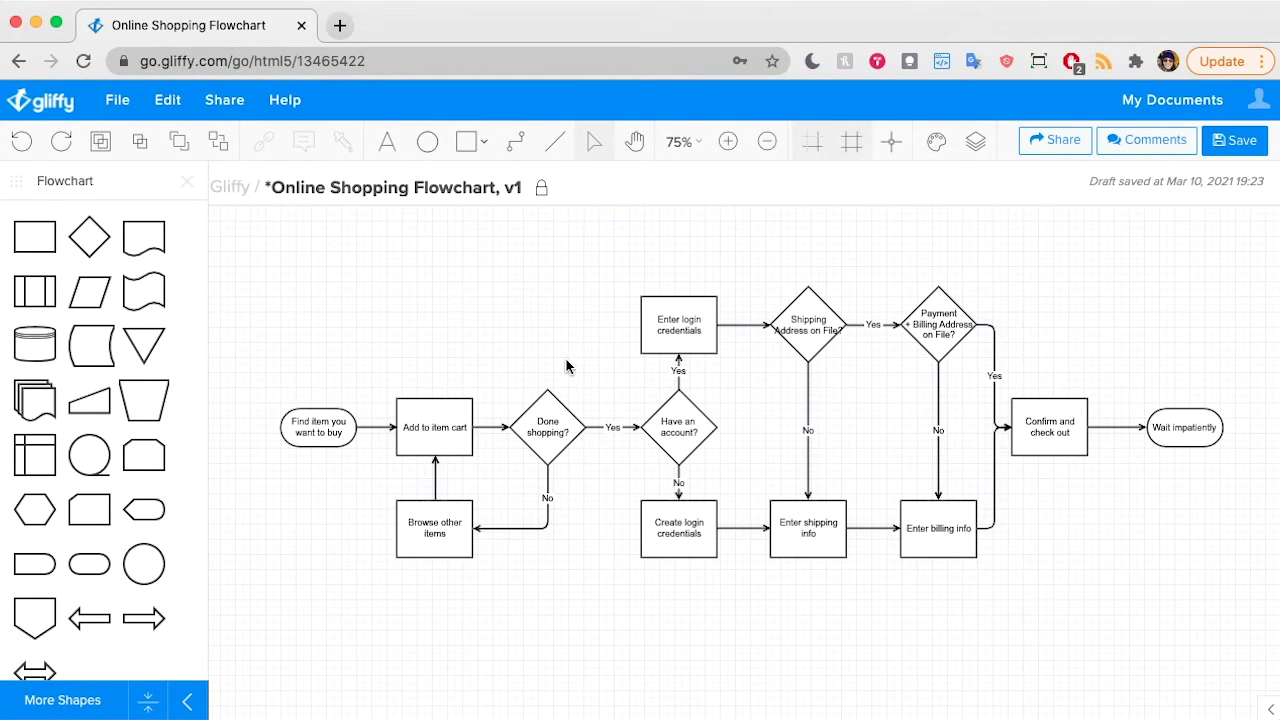
Step: Place a blank terminator and a process rectangle beside it below the flowchart, and link them with a connector
{"action": "scroll", "coordinate": [565, 360], "scroll_direction": "right", "scroll_amount": 2}
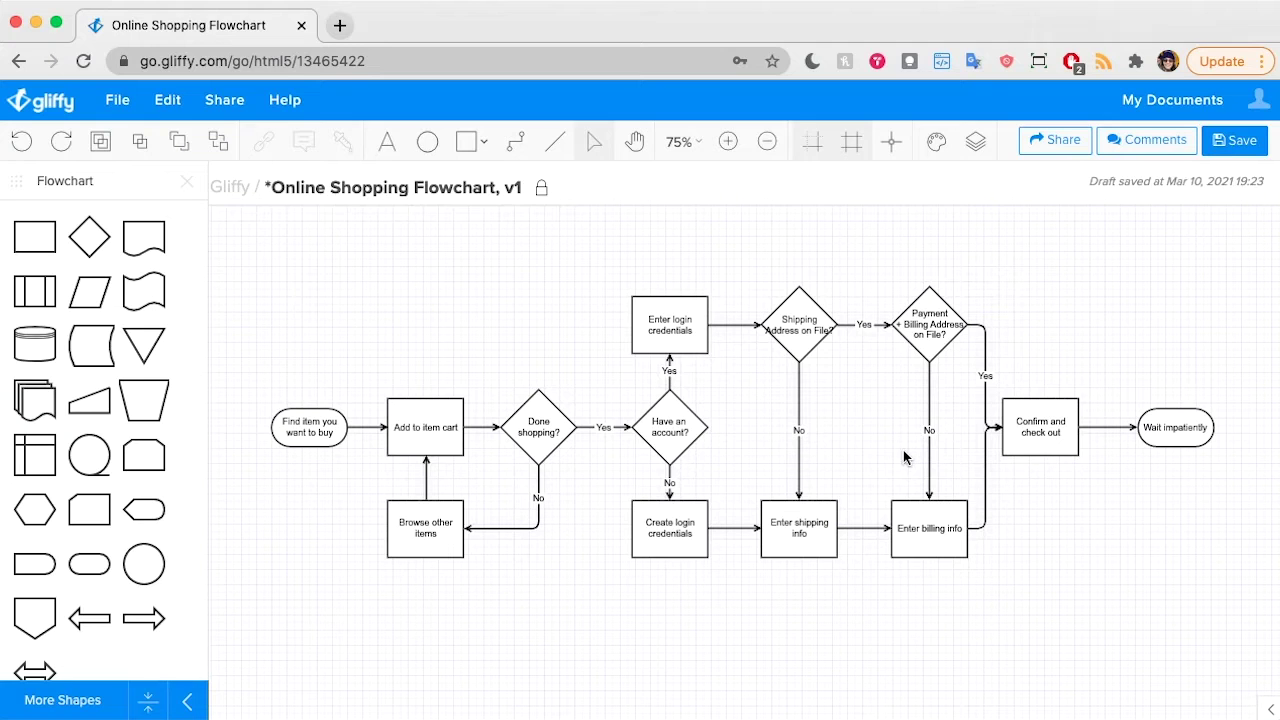
{"action": "left_click_drag", "start_coordinate": [66, 563], "coordinate": [354, 616]}
{"action": "mouse_move", "coordinate": [40, 248]}
{"action": "left_mouse_down"}
{"action": "mouse_move", "coordinate": [514, 634]}
{"action": "mouse_move", "coordinate": [486, 610]}
{"action": "mouse_move", "coordinate": [486, 633]}
{"action": "left_mouse_up"}
{"action": "left_click", "coordinate": [517, 141]}
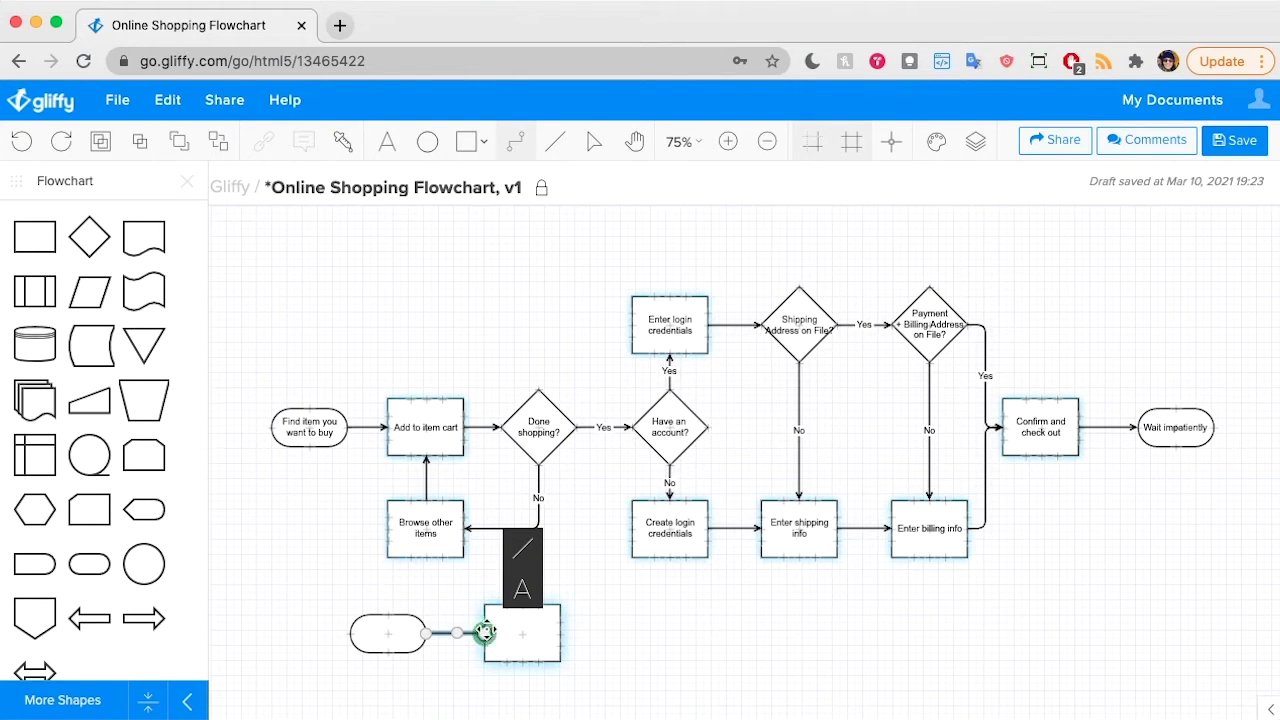
Step: Give the new connector open arrowheads at both its beginning and its end
{"action": "left_click", "coordinate": [523, 552]}
{"action": "left_click", "coordinate": [630, 552]}
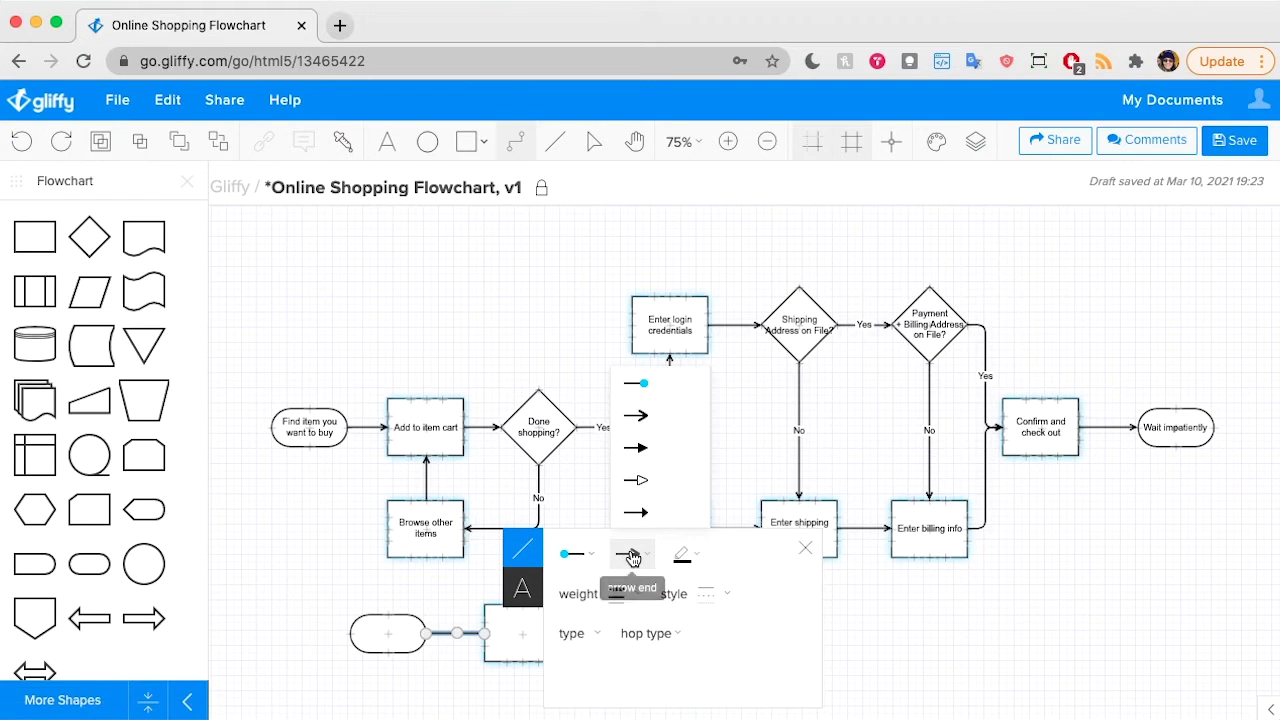
{"action": "left_click", "coordinate": [660, 398]}
{"action": "left_click", "coordinate": [628, 583]}
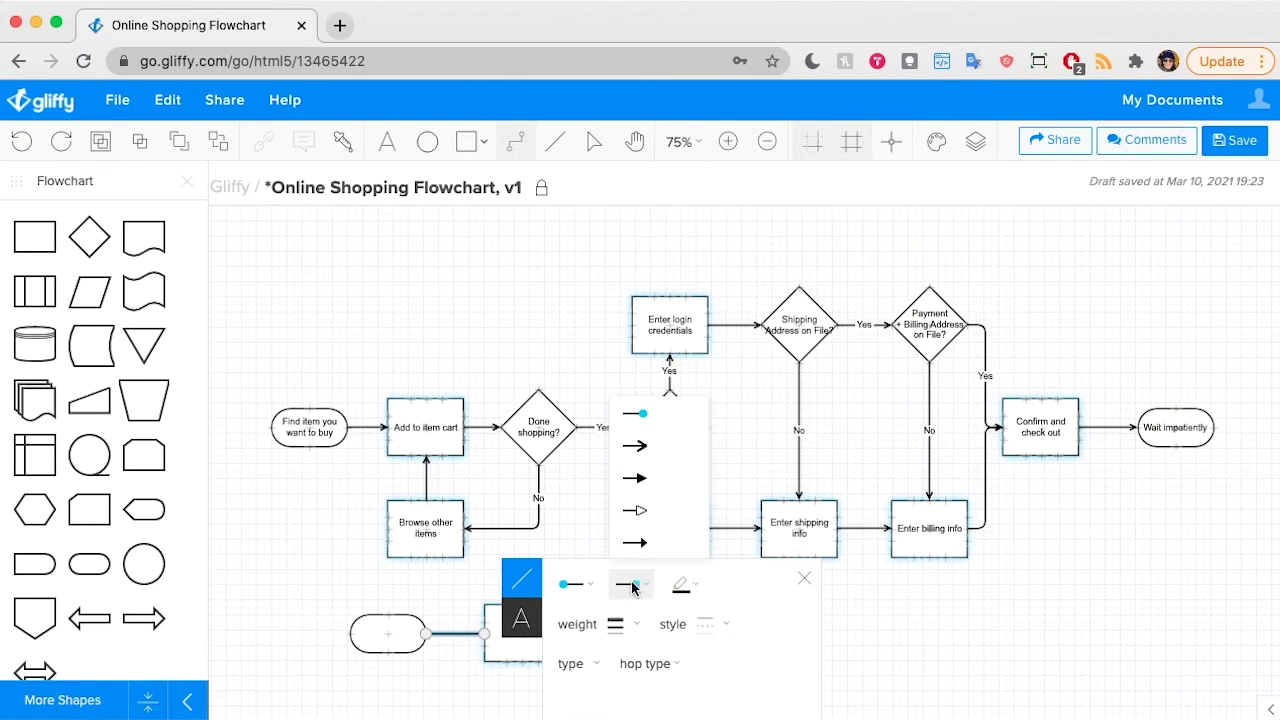
{"action": "left_click", "coordinate": [636, 446]}
{"action": "left_click", "coordinate": [571, 582]}
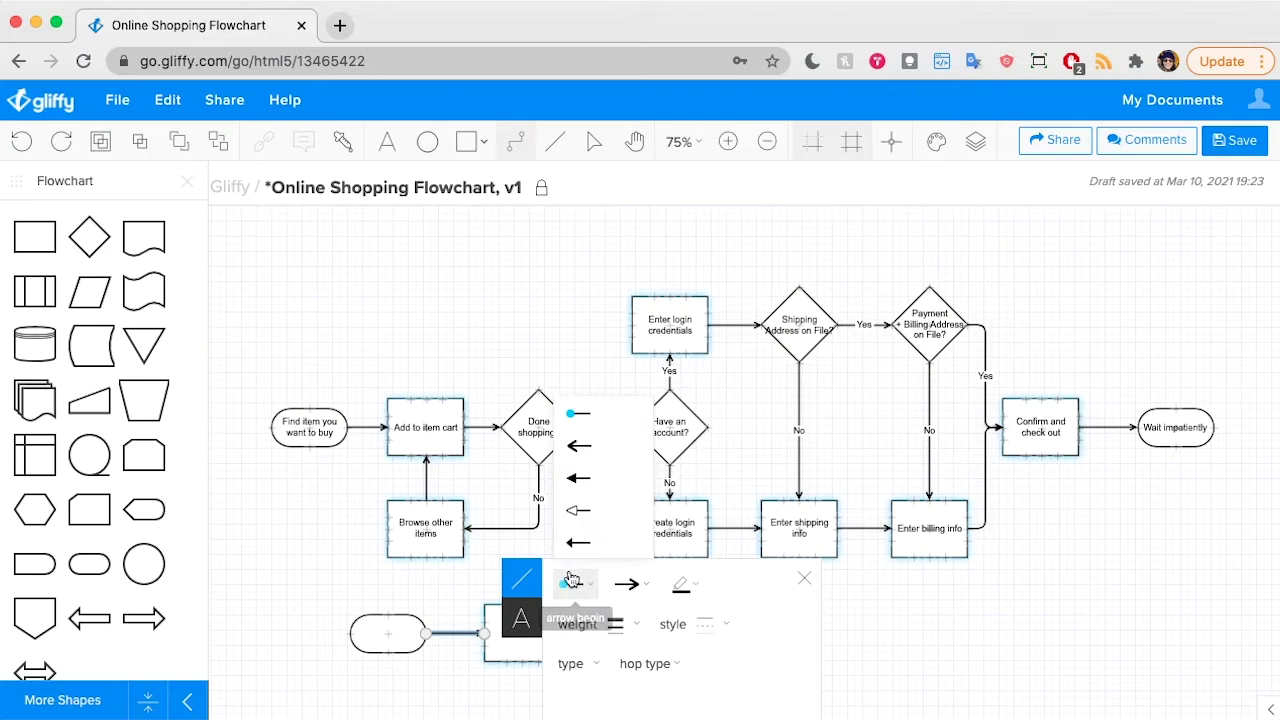
{"action": "left_click", "coordinate": [580, 446]}
{"action": "left_click", "coordinate": [594, 141]}
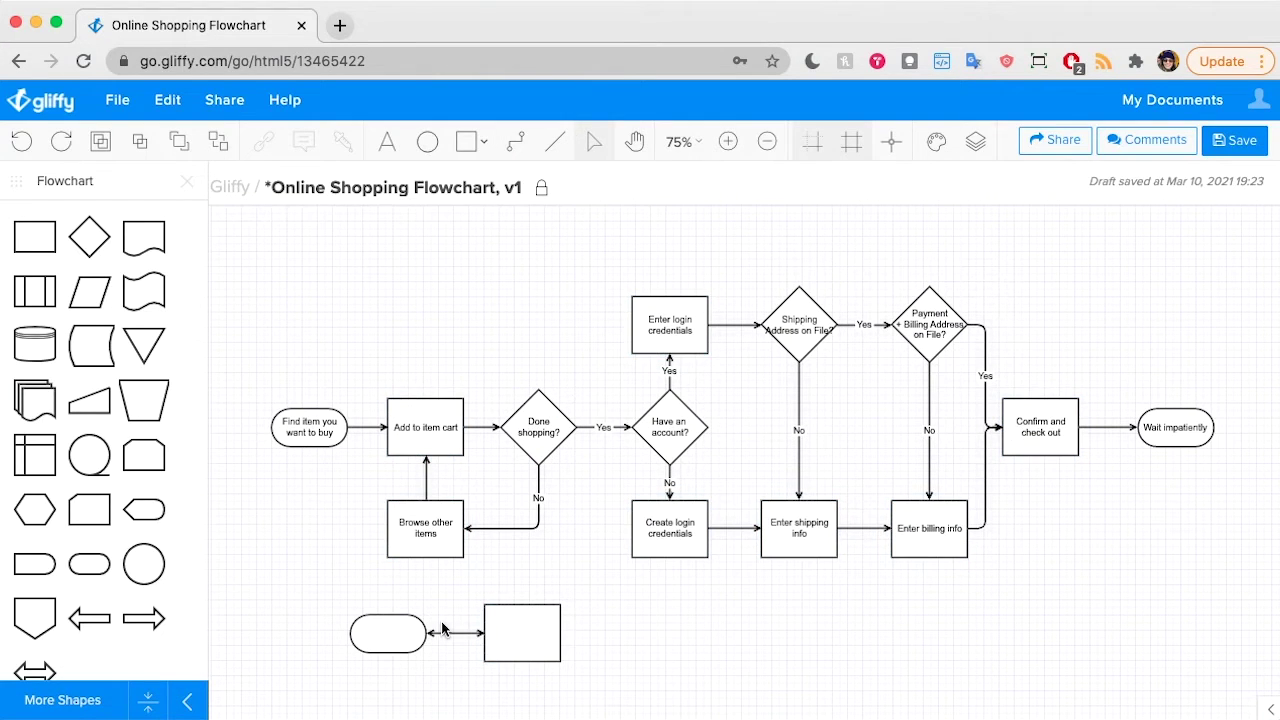
Step: Remove the arrowhead from the beginning of the connector between the two blank shapes
{"action": "left_click", "coordinate": [460, 633]}
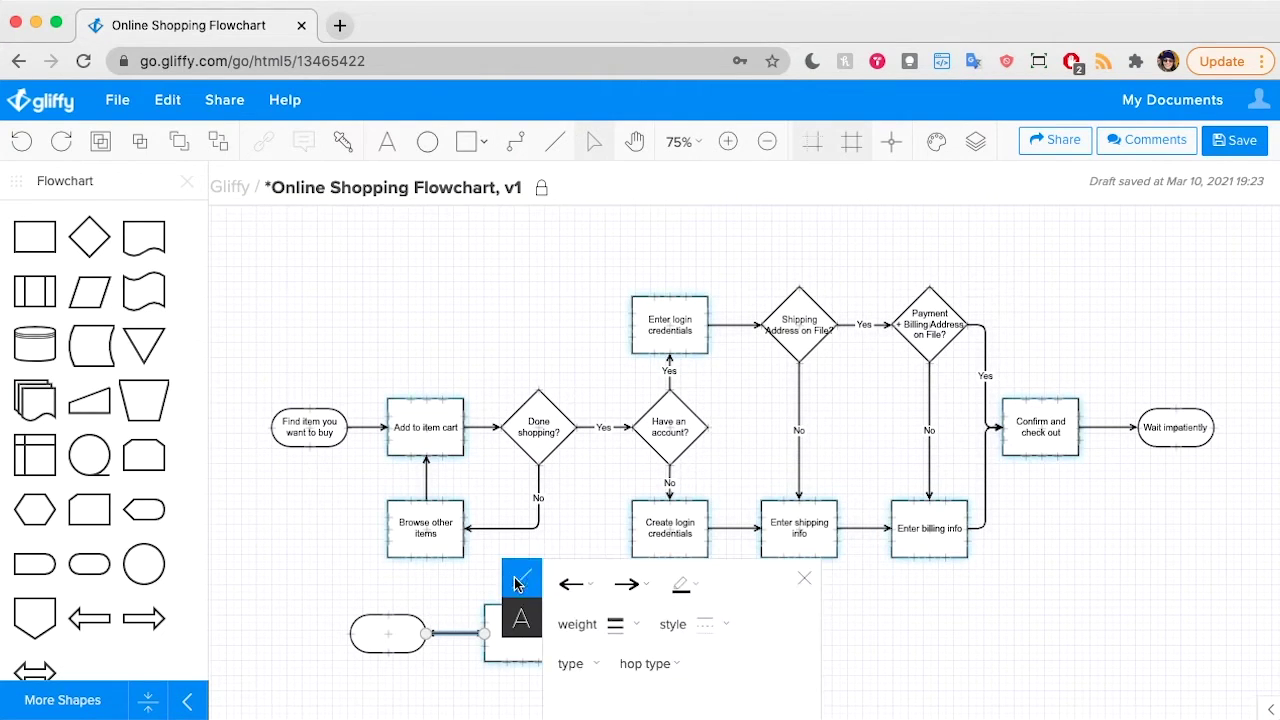
{"action": "left_click", "coordinate": [585, 594]}
{"action": "left_click", "coordinate": [580, 410]}
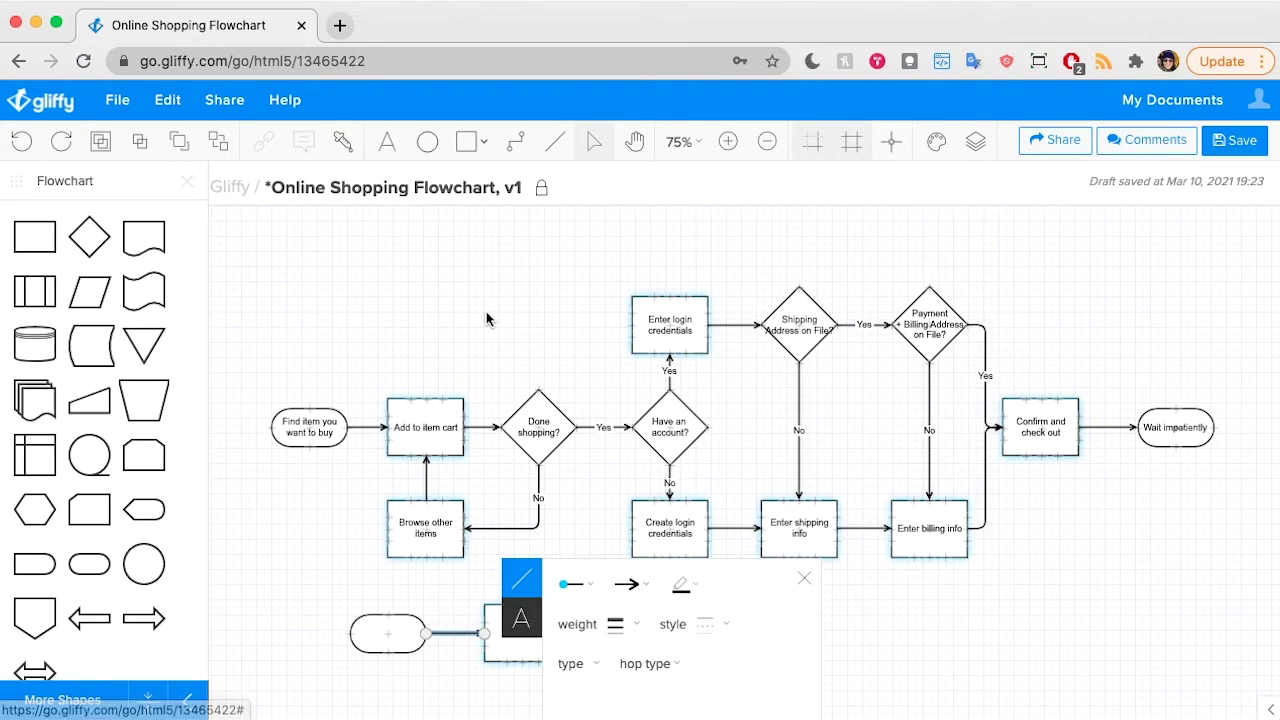
{"action": "left_click", "coordinate": [486, 320]}
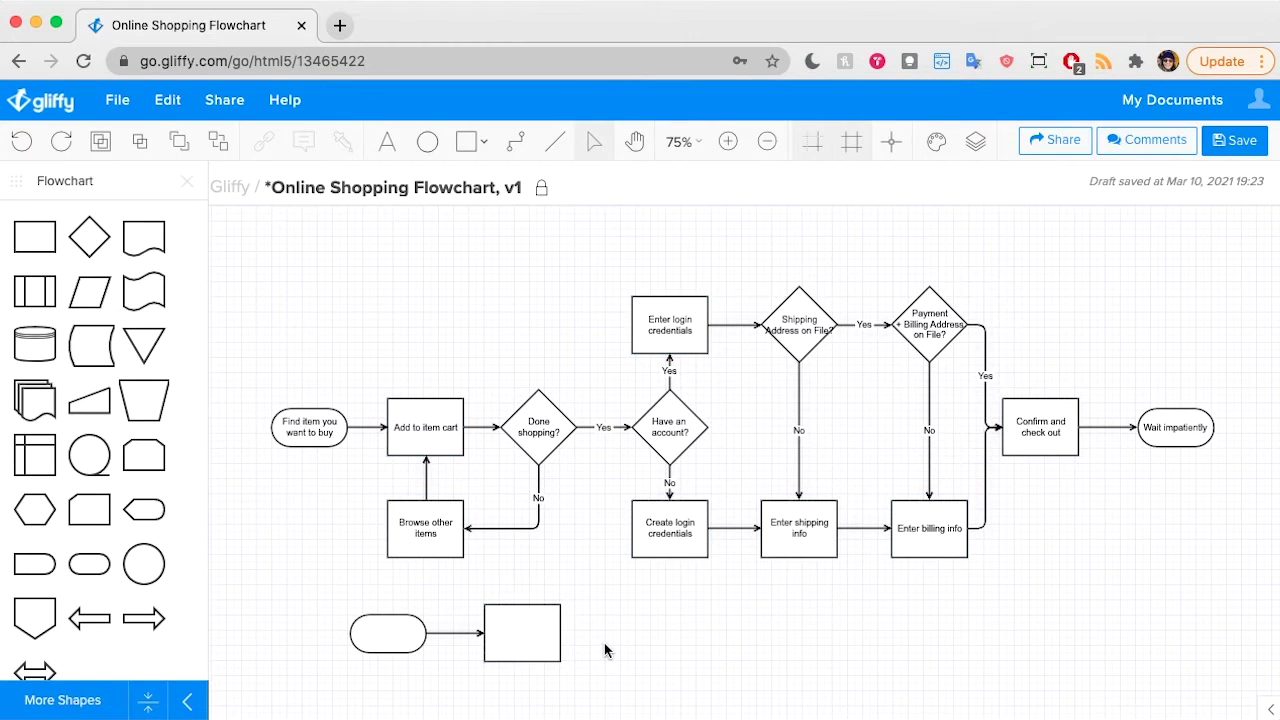
Step: Move the blank rectangle farther right from the blank terminator so the attached connector stretches with it
{"action": "scroll", "coordinate": [604, 643], "scroll_direction": "down", "scroll_amount": 1}
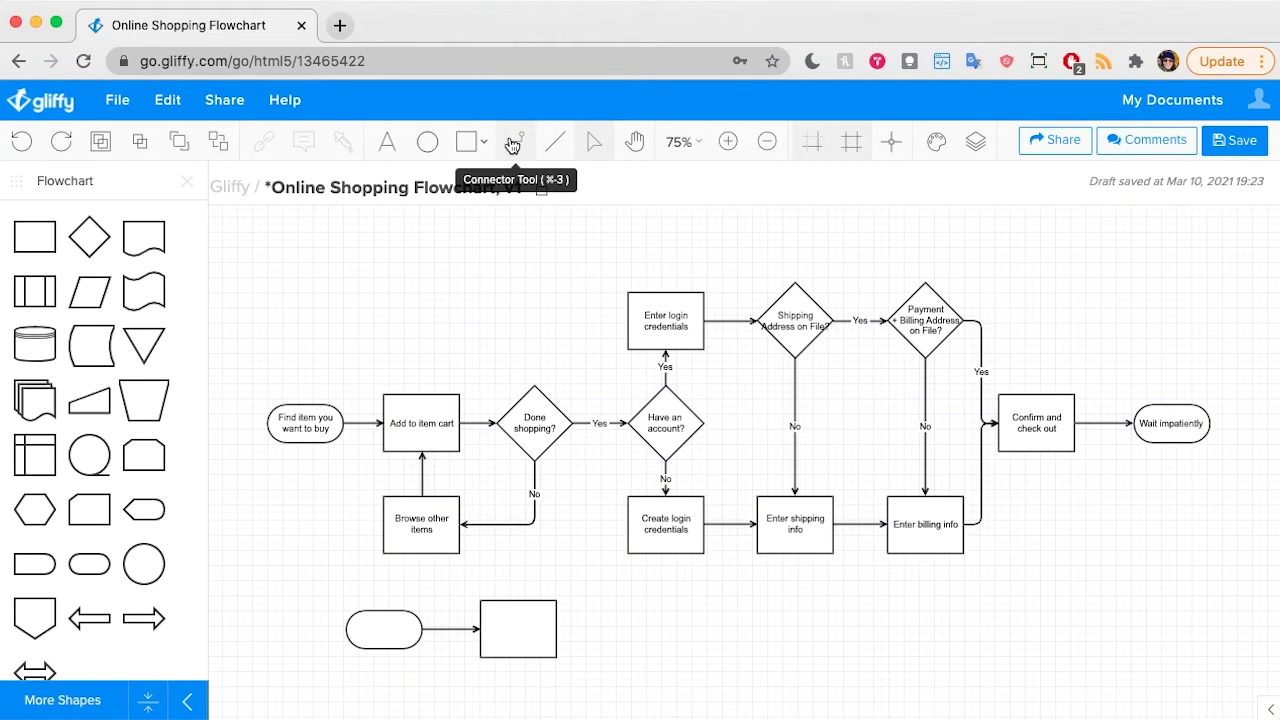
{"action": "scroll", "coordinate": [517, 260], "scroll_direction": "down", "scroll_amount": 3}
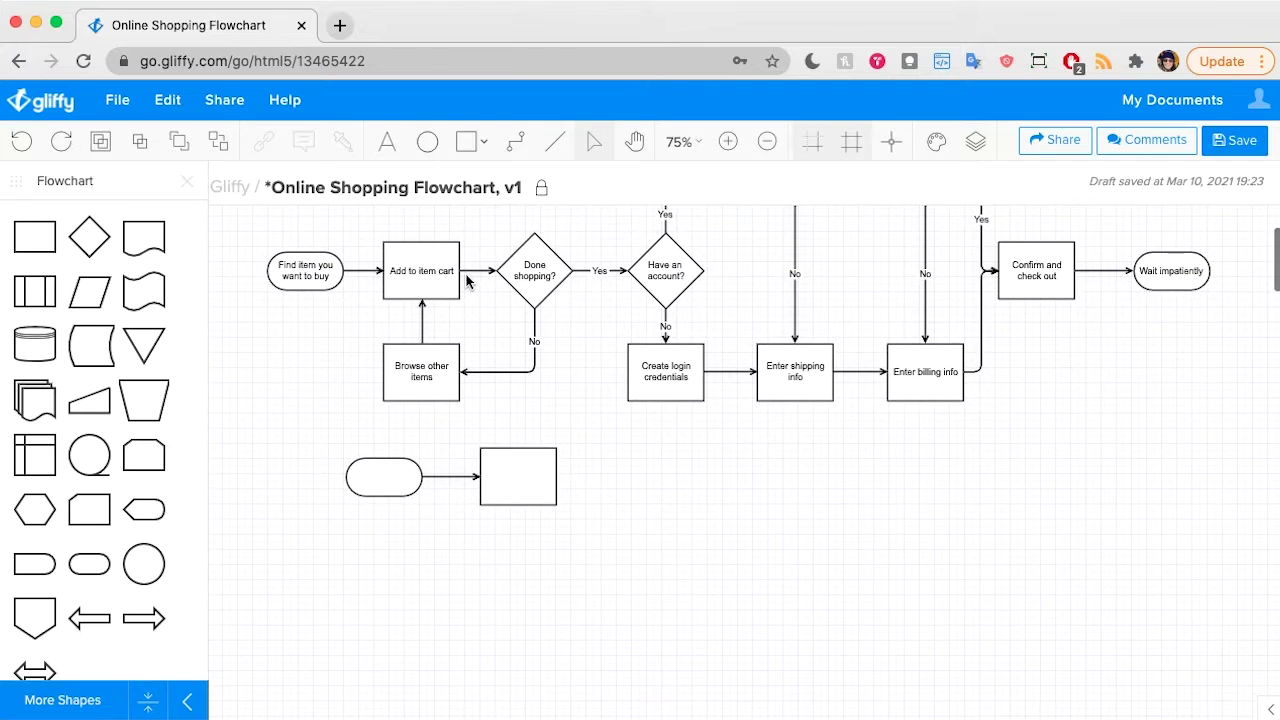
{"action": "left_click_drag", "start_coordinate": [522, 493], "coordinate": [590, 486]}
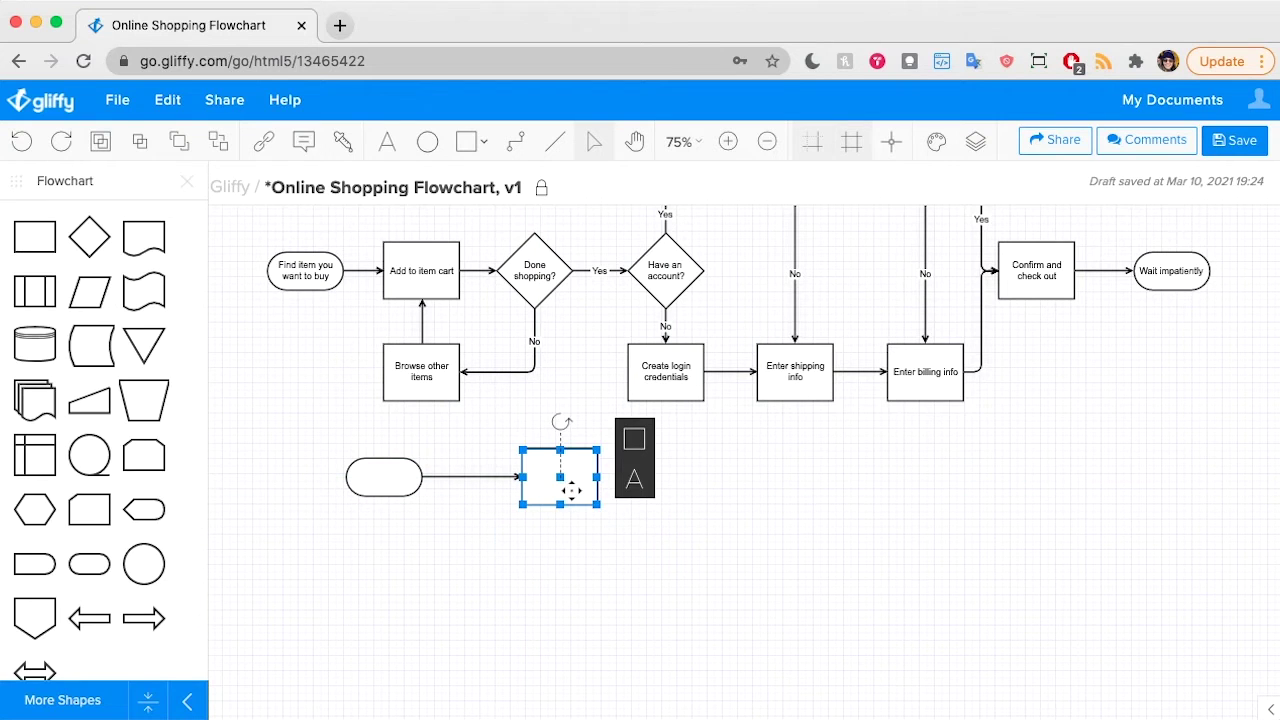
{"action": "left_click", "coordinate": [738, 521]}
Step: Set the line type of the connector between the blank shapes to curved
{"action": "scroll", "coordinate": [632, 510], "scroll_direction": "up", "scroll_amount": 2}
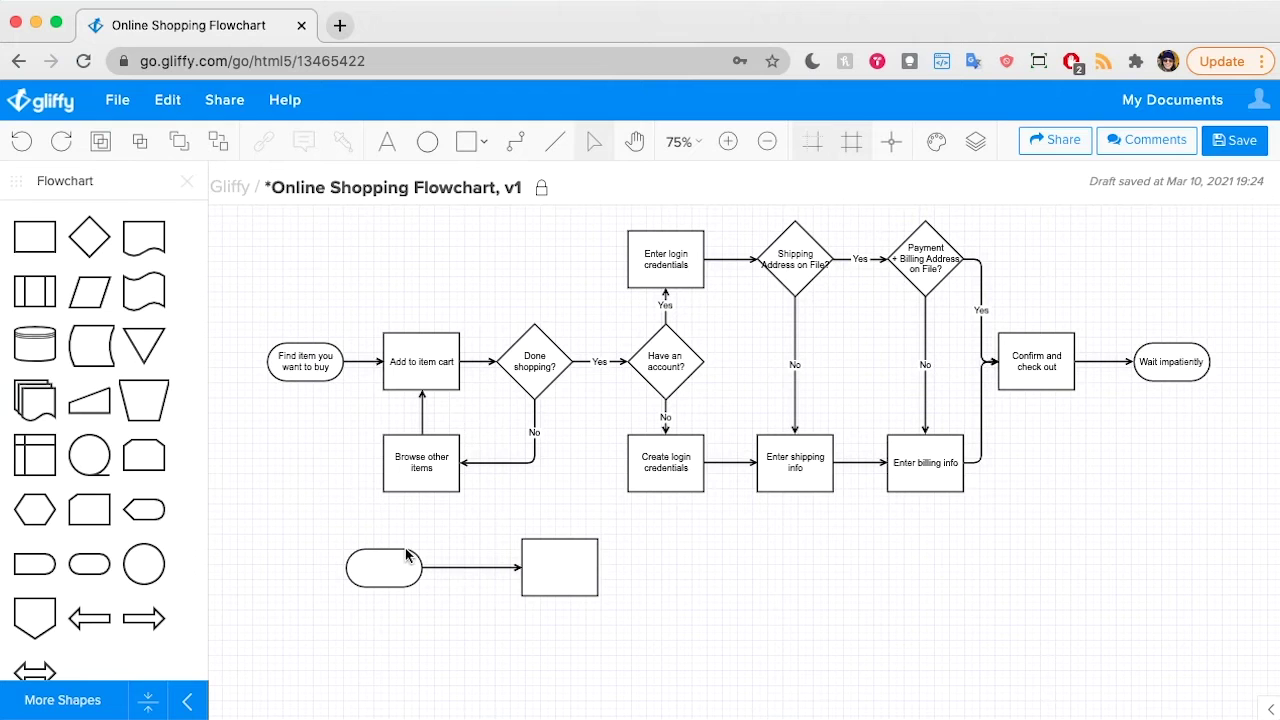
{"action": "left_click", "coordinate": [472, 568]}
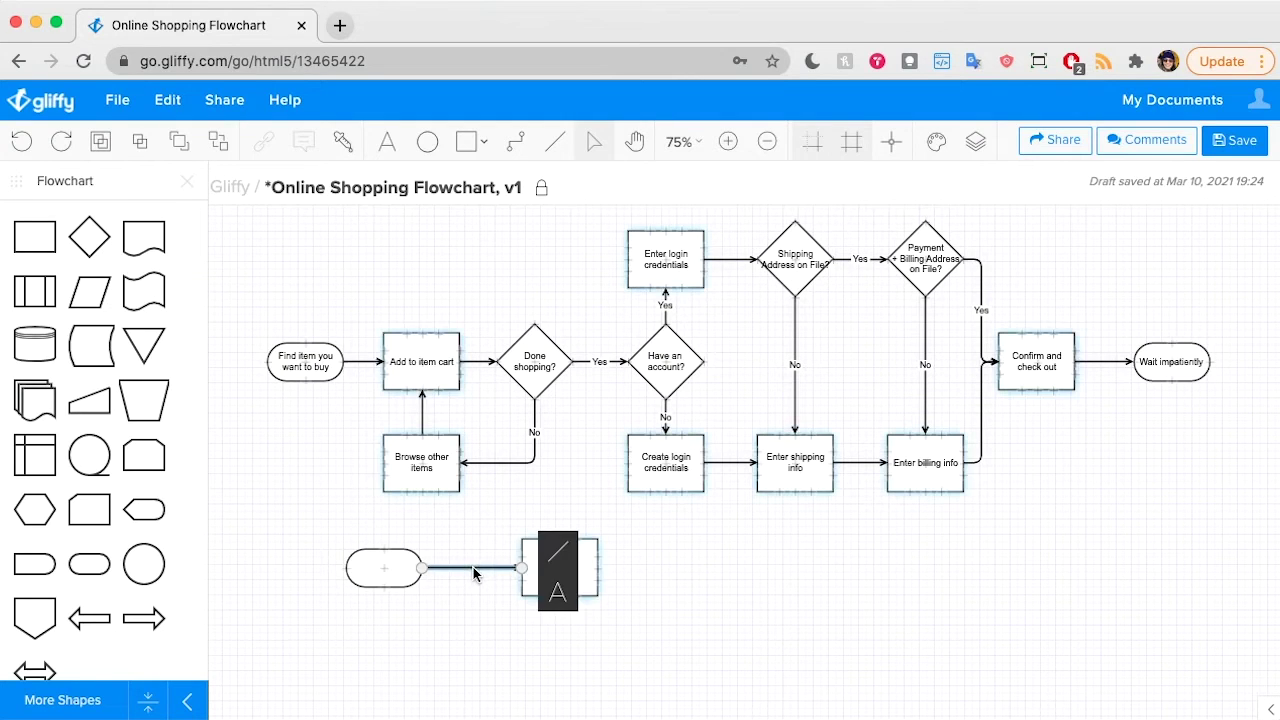
{"action": "left_click", "coordinate": [555, 560]}
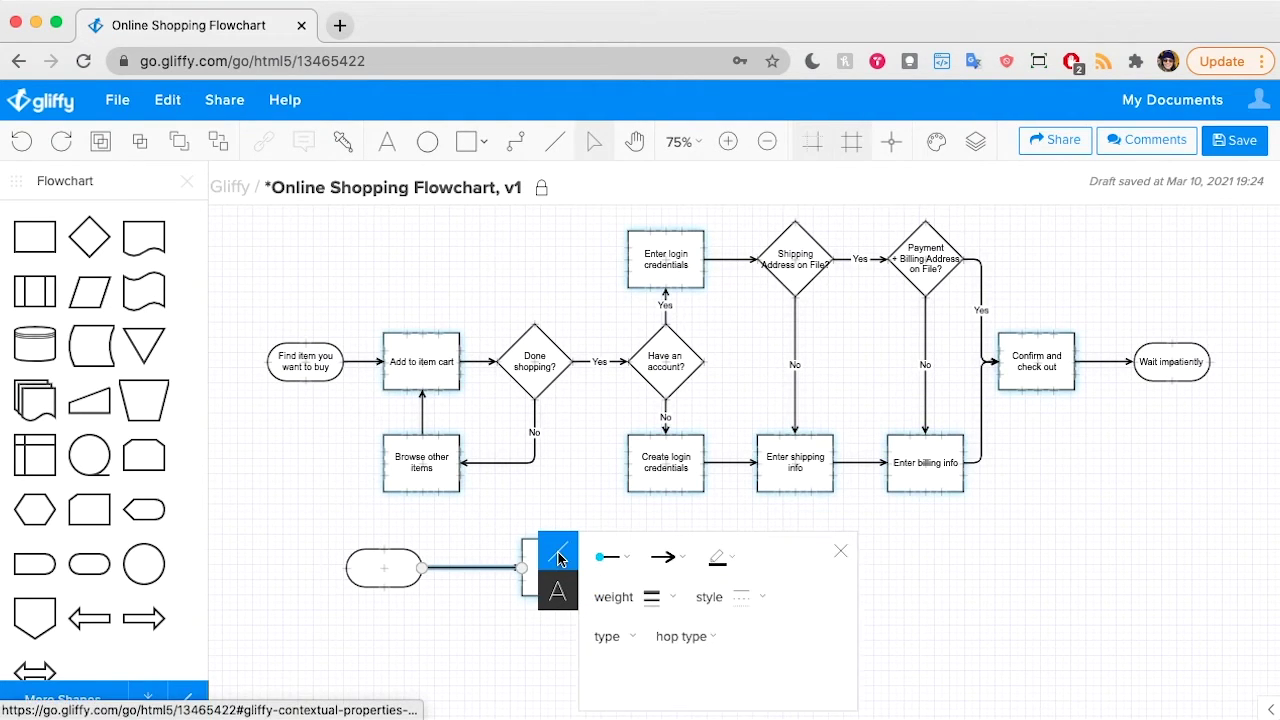
{"action": "left_click", "coordinate": [612, 637]}
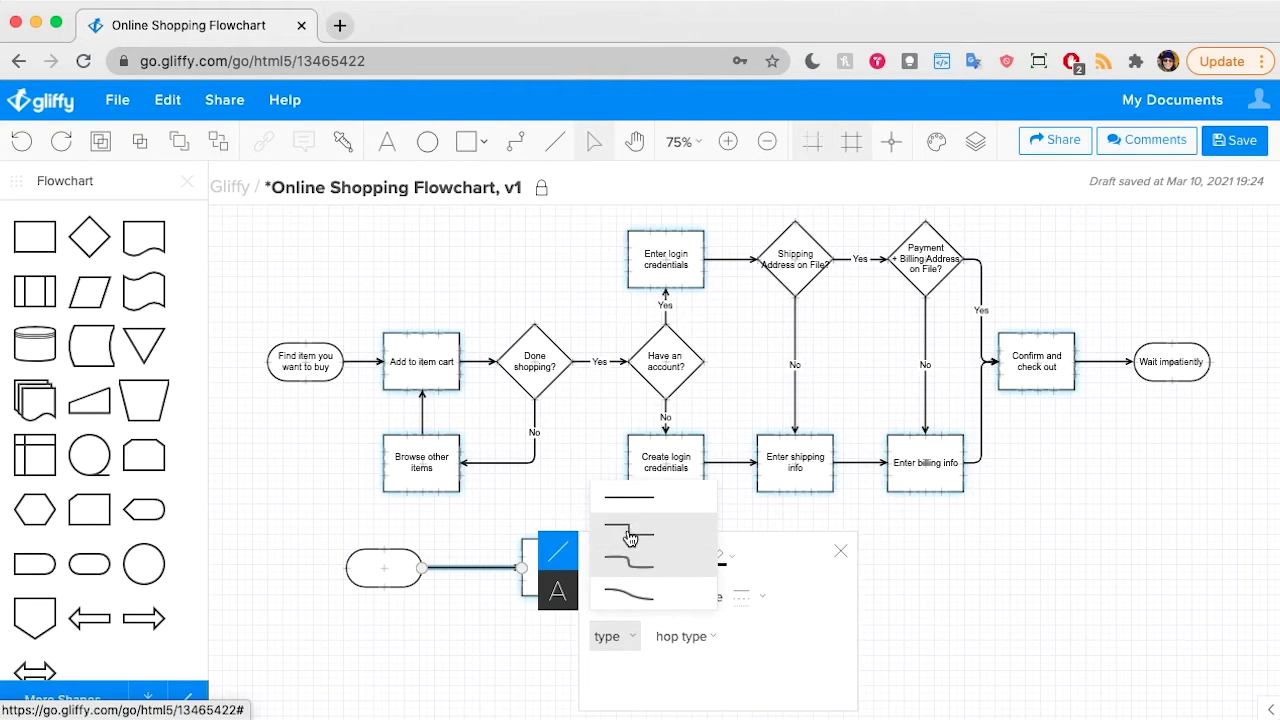
{"action": "left_click", "coordinate": [610, 598]}
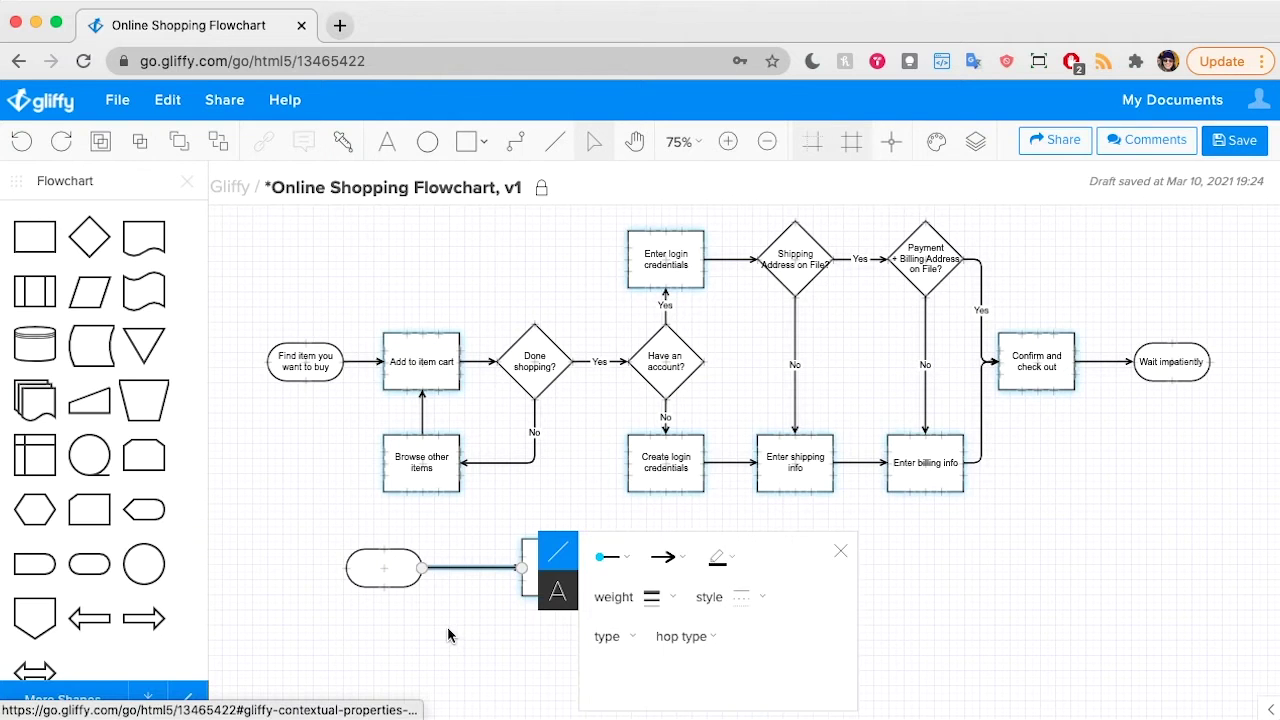
Step: Nudge the blank rectangle slightly to the right and add the text "Label" centred along its connector
{"action": "mouse_move", "coordinate": [571, 563]}
{"action": "left_mouse_down"}
{"action": "mouse_move", "coordinate": [551, 649]}
{"action": "mouse_move", "coordinate": [582, 536]}
{"action": "mouse_move", "coordinate": [503, 612]}
{"action": "mouse_move", "coordinate": [596, 572]}
{"action": "mouse_move", "coordinate": [496, 604]}
{"action": "mouse_move", "coordinate": [589, 542]}
{"action": "mouse_move", "coordinate": [500, 560]}
{"action": "mouse_move", "coordinate": [558, 550]}
{"action": "mouse_move", "coordinate": [594, 564]}
{"action": "left_mouse_up"}
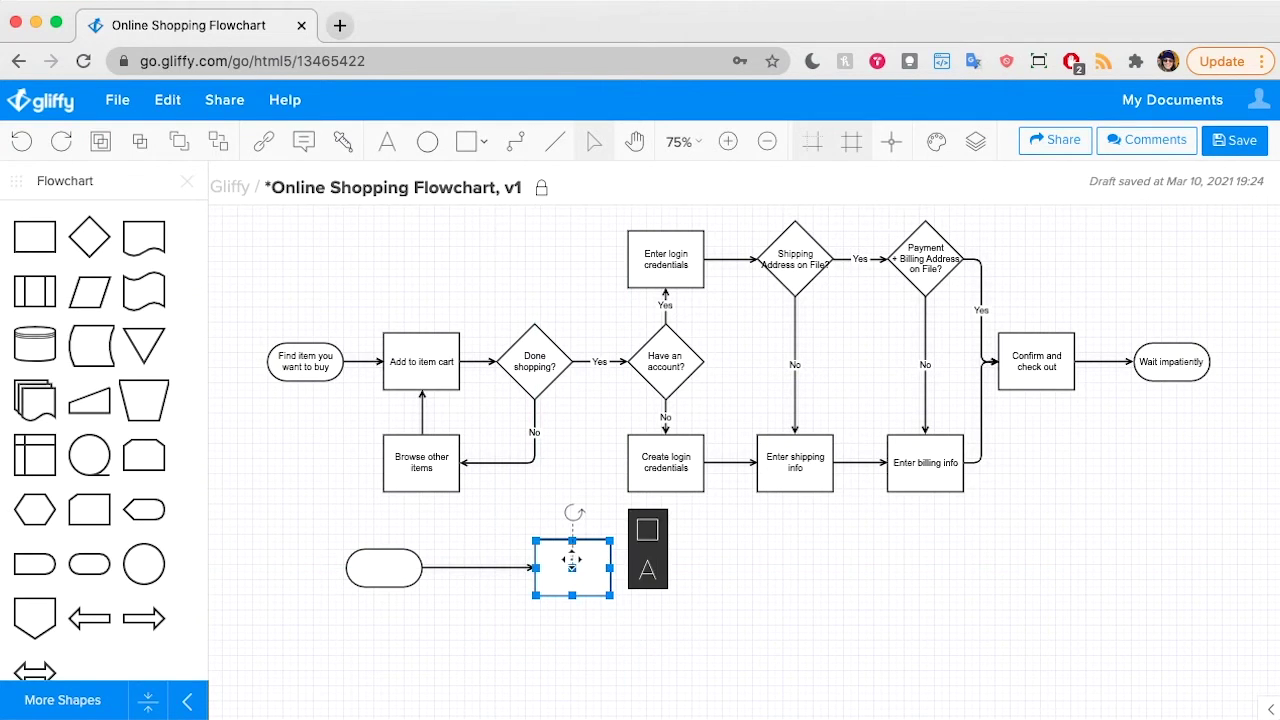
{"action": "left_click", "coordinate": [500, 569]}
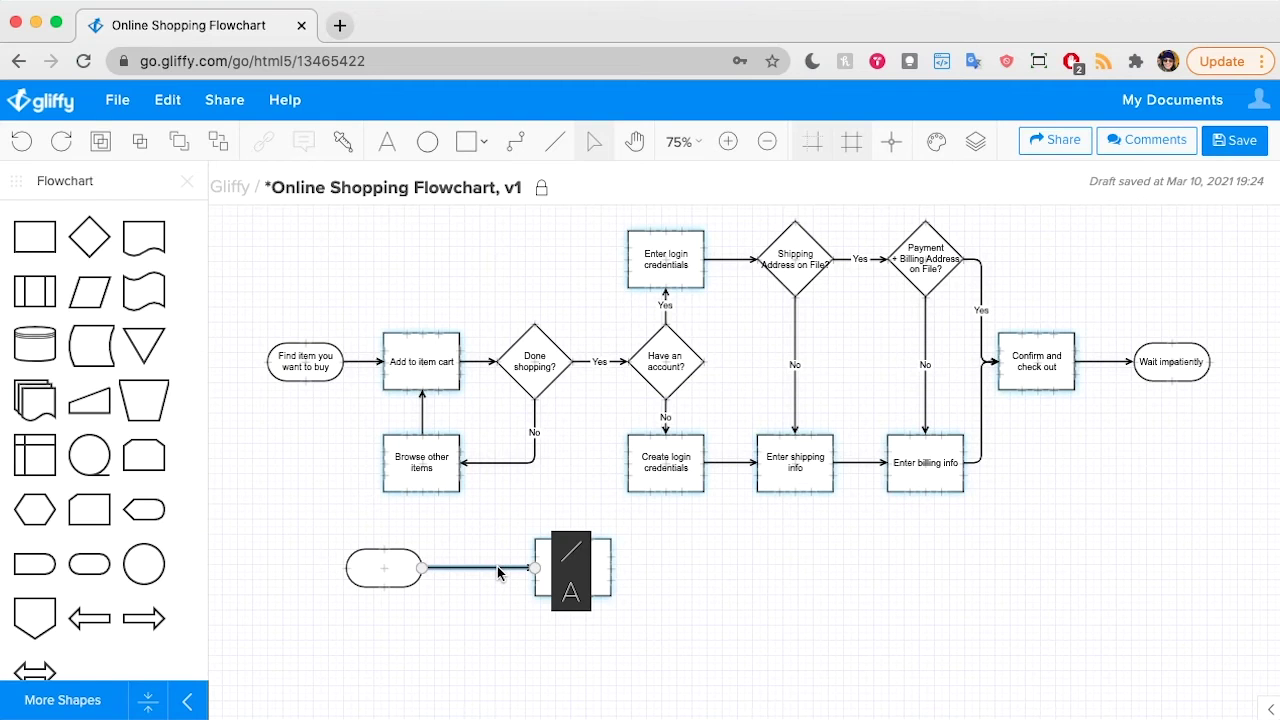
{"action": "double_click", "coordinate": [500, 569]}
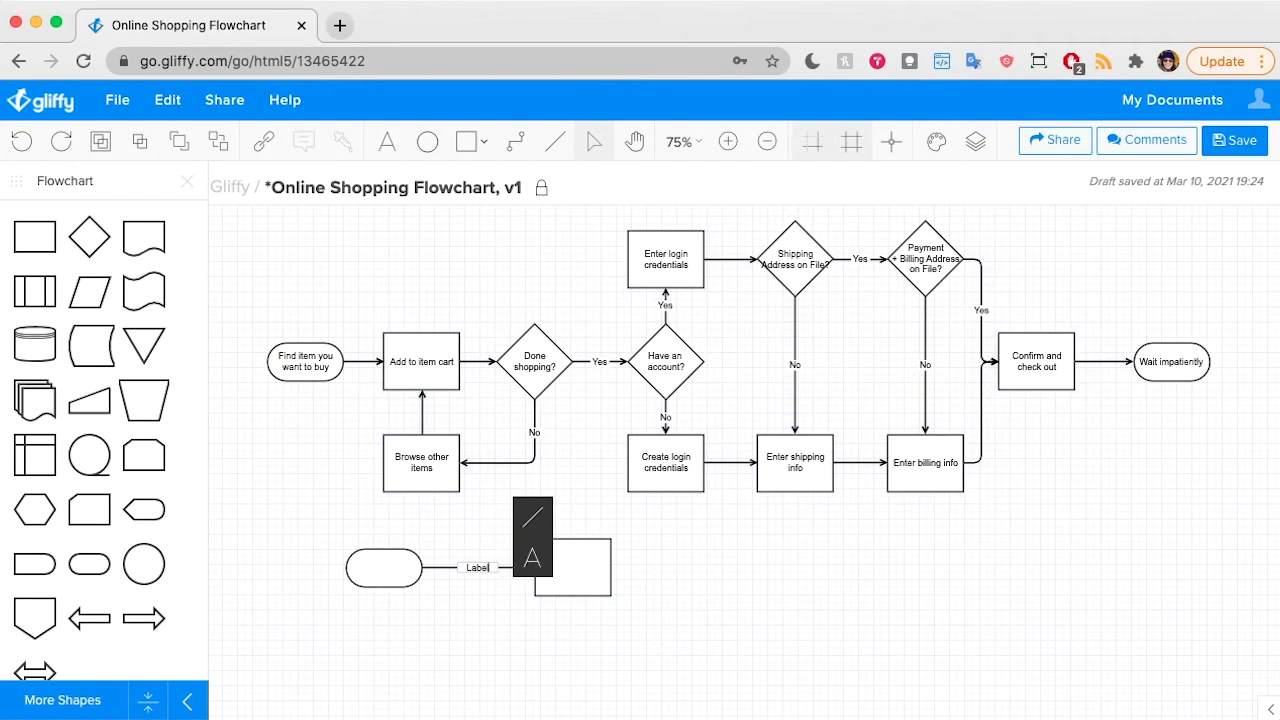
{"action": "left_click", "coordinate": [476, 537]}
{"action": "left_click", "coordinate": [477, 567]}
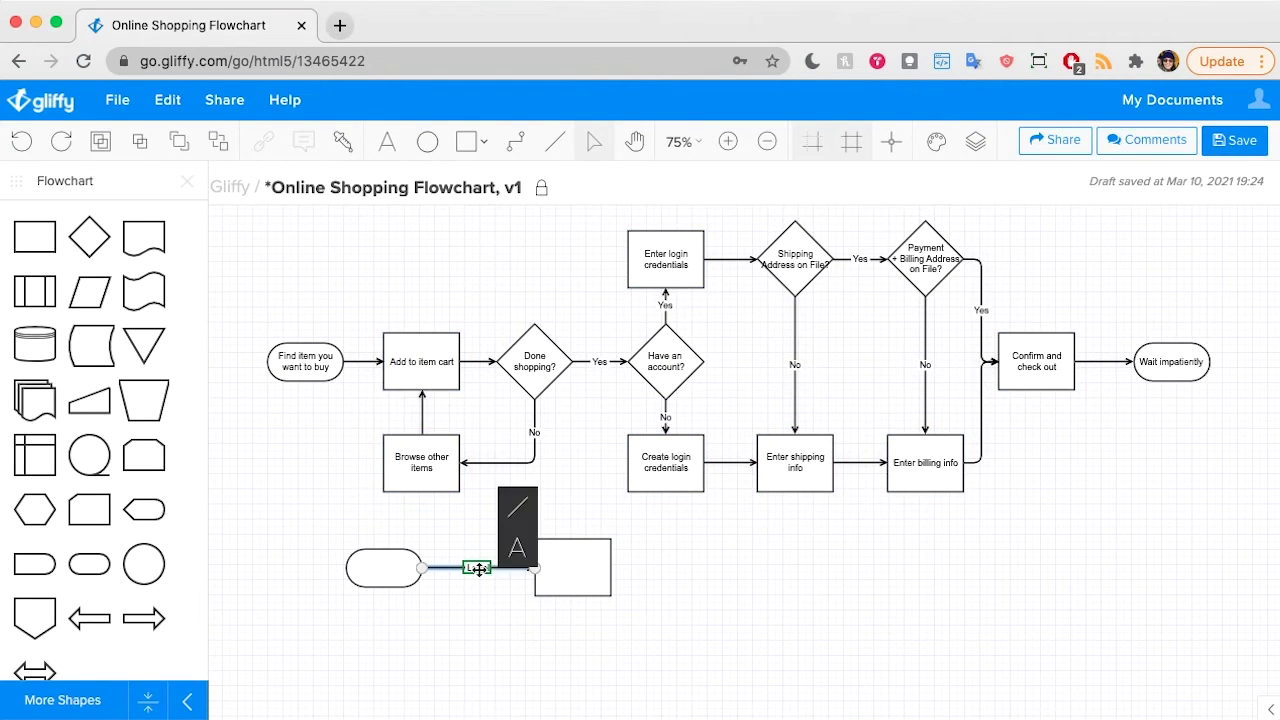
{"action": "left_click_drag", "start_coordinate": [476, 567], "coordinate": [479, 567]}
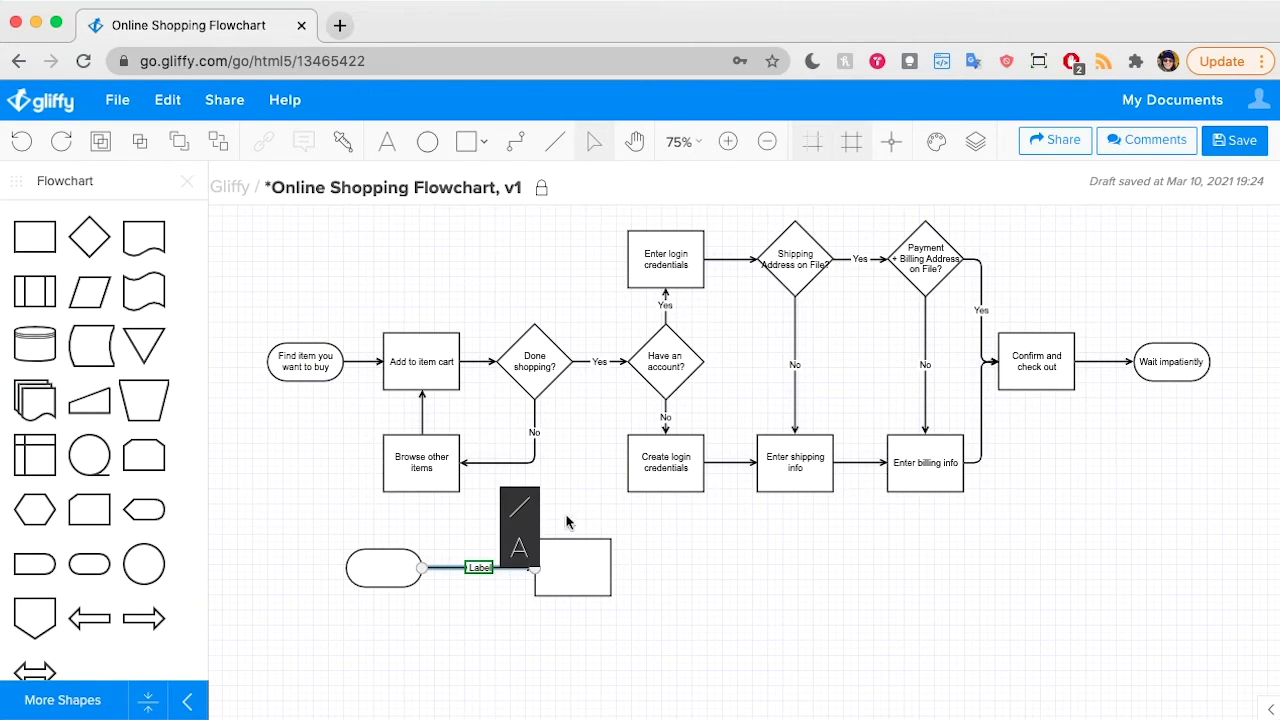
Step: Try a 14px font size on the connector's label and set it back to 12px
{"action": "left_click", "coordinate": [519, 548]}
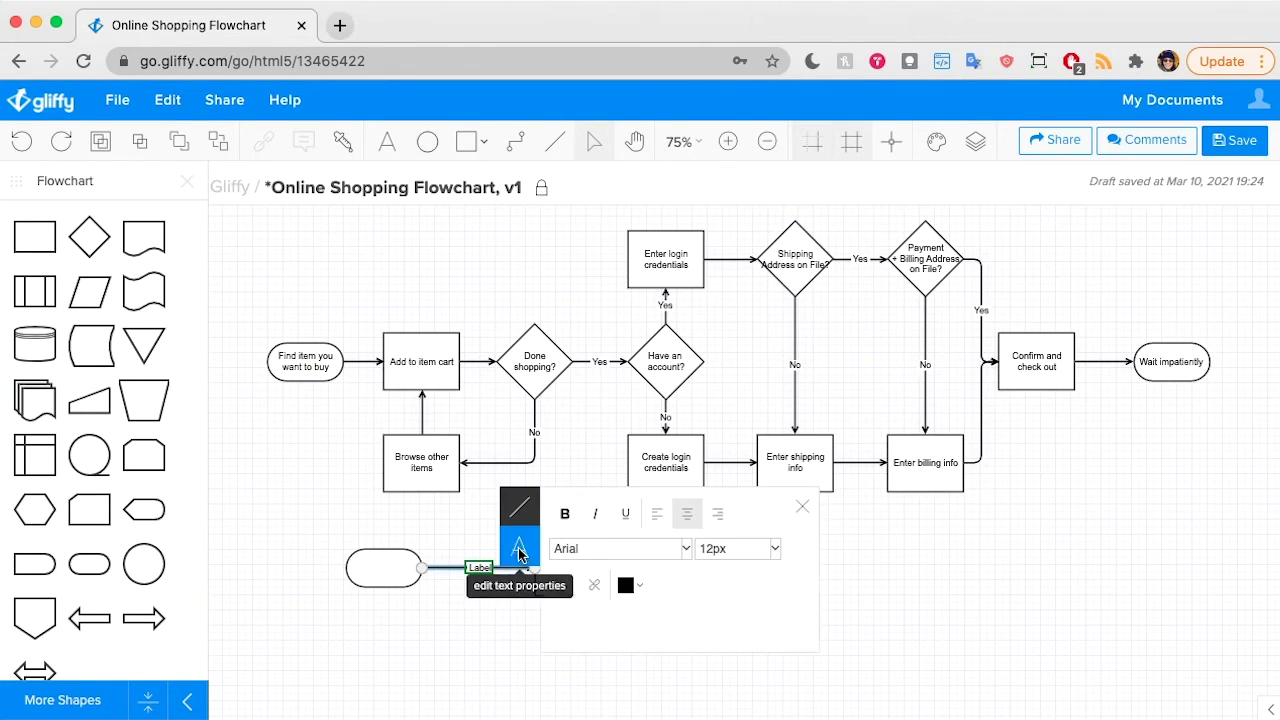
{"action": "left_click", "coordinate": [568, 517]}
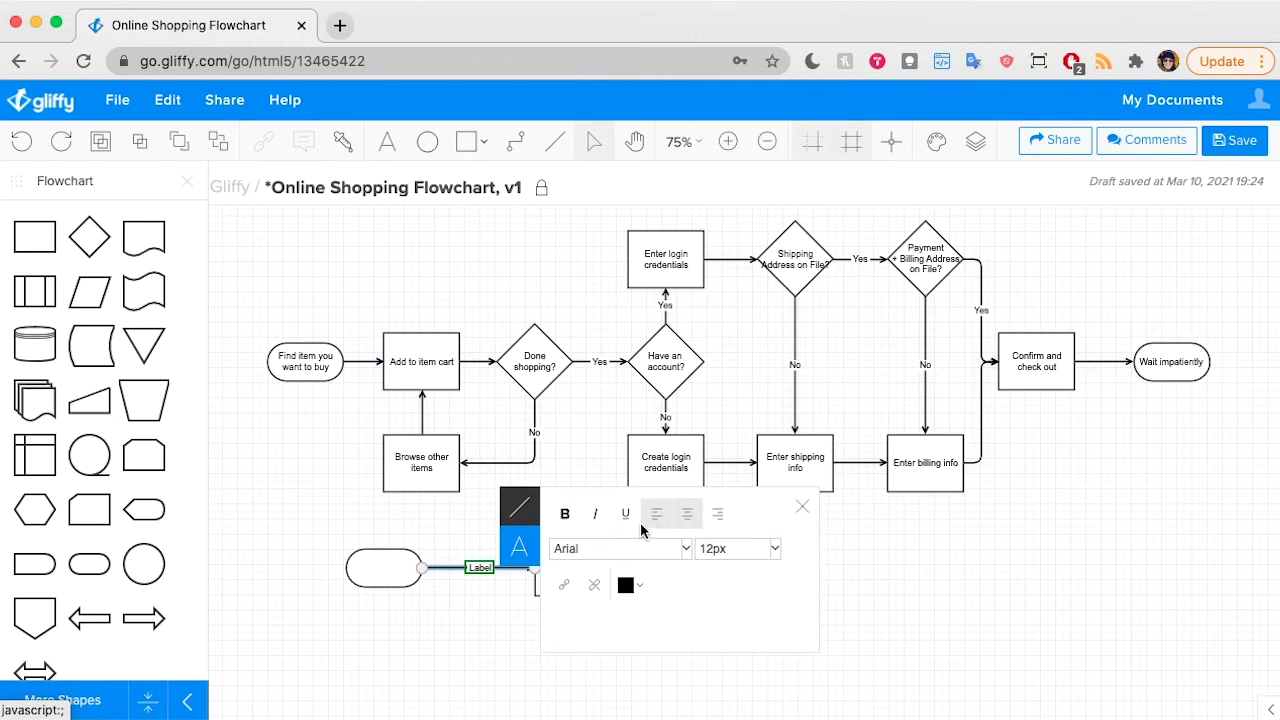
{"action": "left_click", "coordinate": [774, 549]}
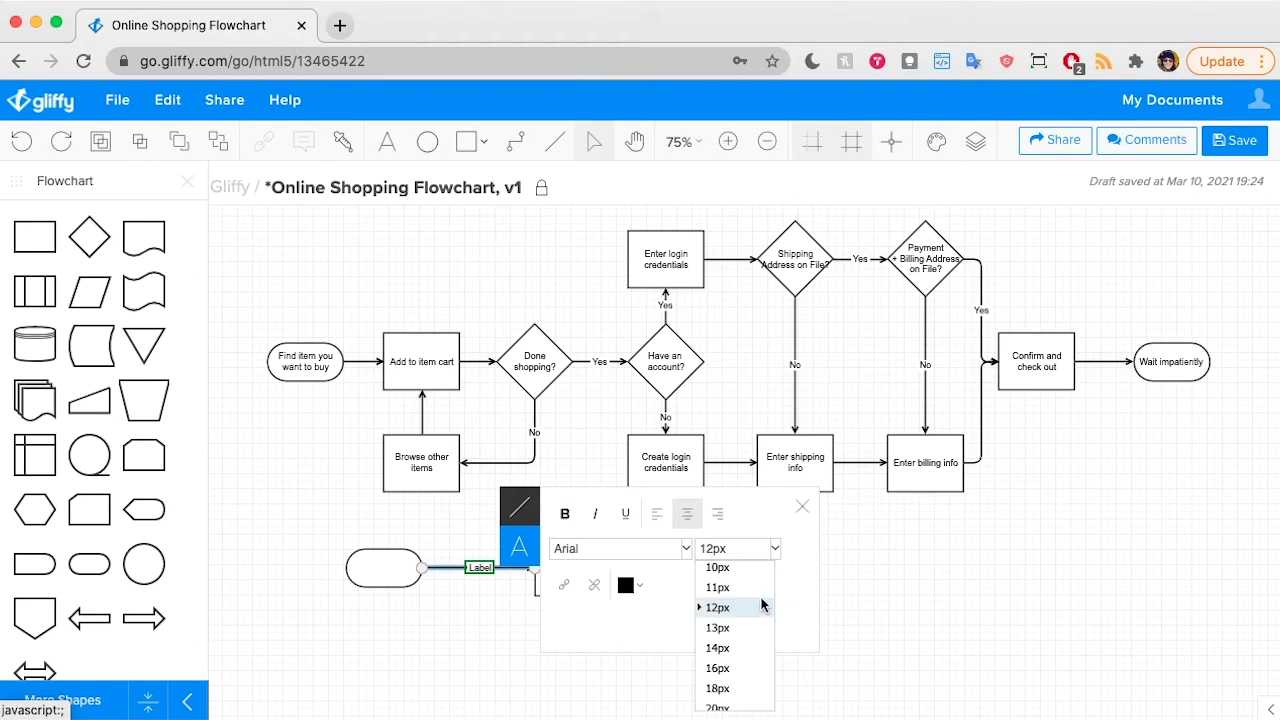
{"action": "left_click", "coordinate": [740, 648]}
{"action": "left_click", "coordinate": [770, 549]}
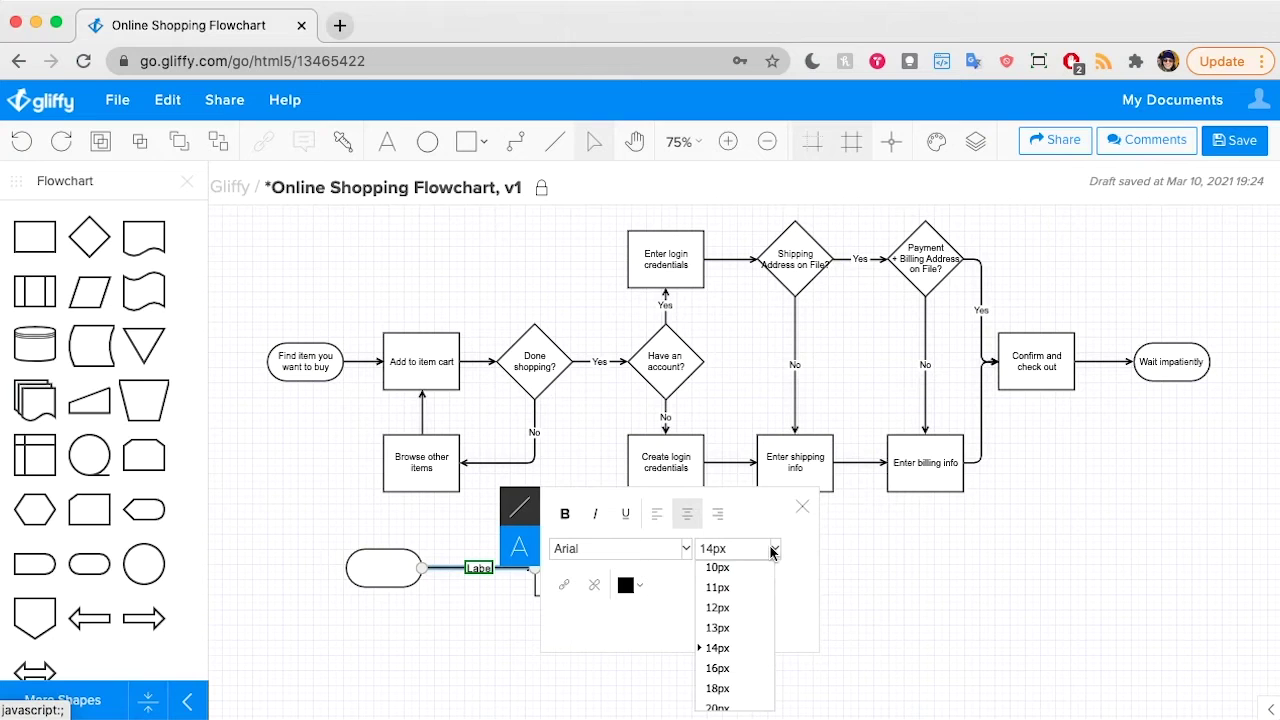
{"action": "left_click", "coordinate": [718, 608]}
{"action": "left_click", "coordinate": [946, 565]}
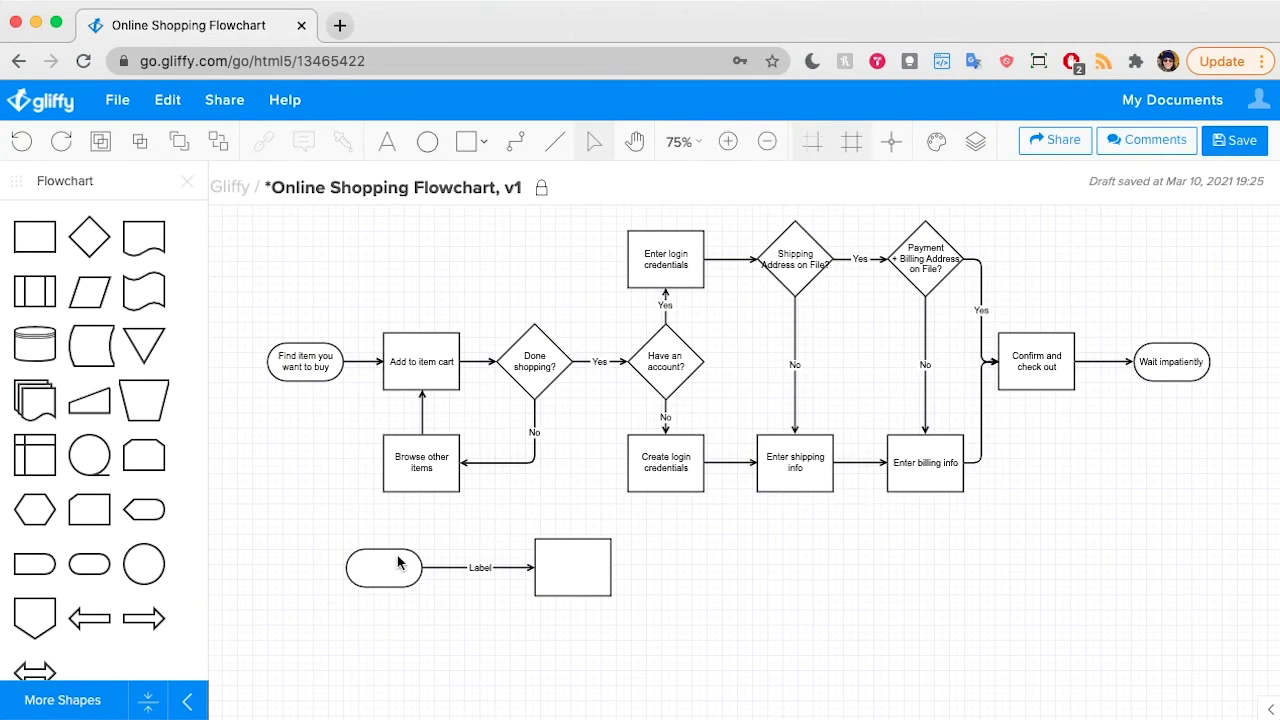
Step: Delete the blank terminator, the blank rectangle and their labelled connector below the flowchart
{"action": "left_click_drag", "start_coordinate": [314, 530], "coordinate": [729, 631]}
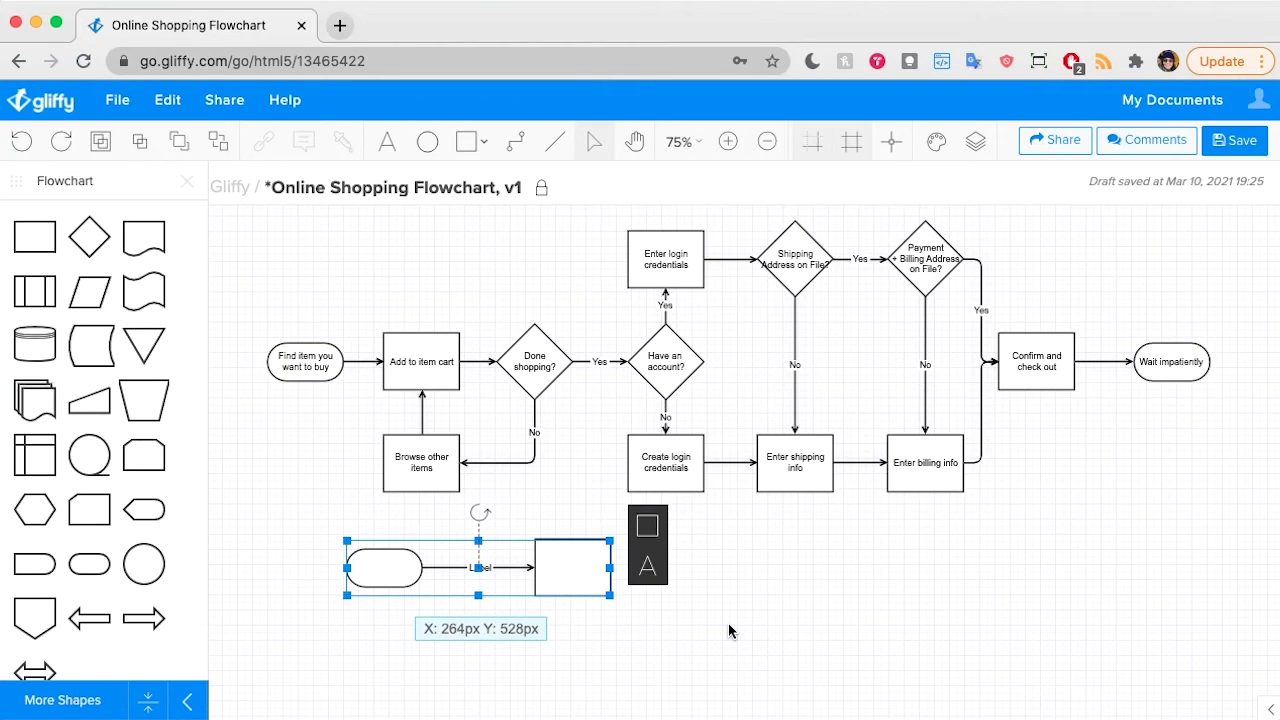
{"action": "key", "text": "Delete"}
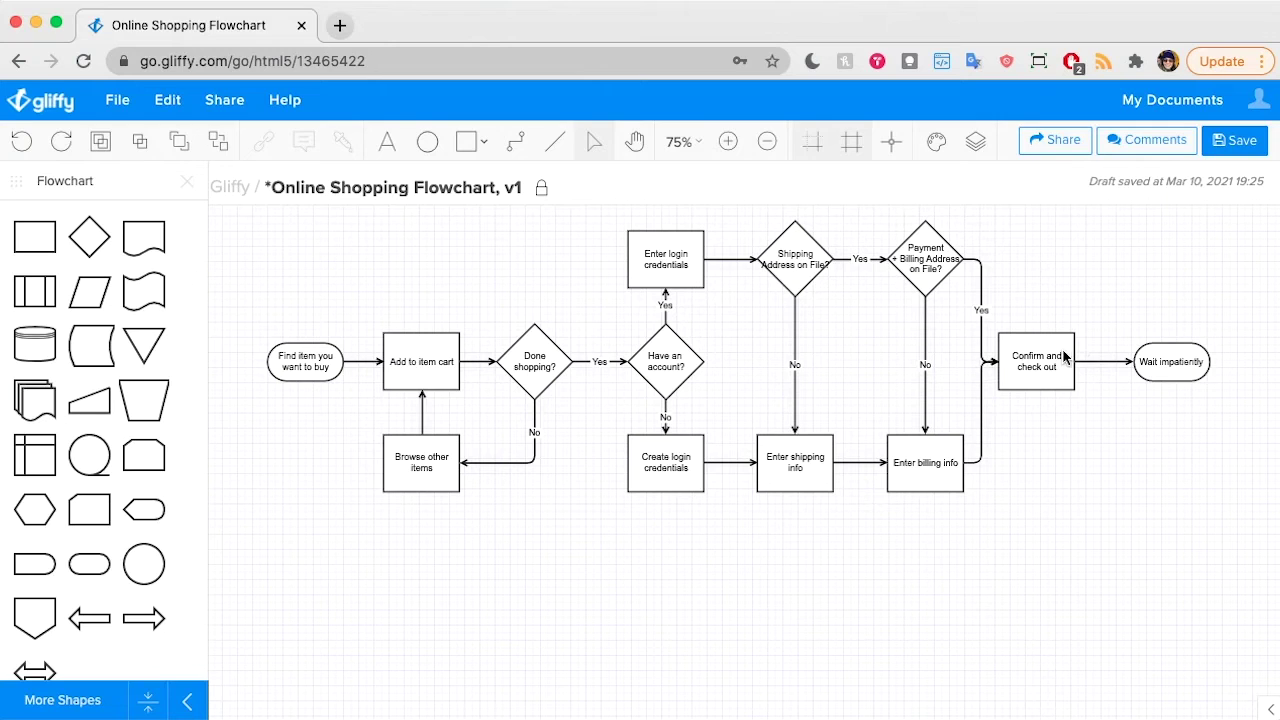
Step: Connect the bottom of "Confirm and check out" to the bottom of "Browse other items" using a right-angled line with rounded corners
{"action": "left_click", "coordinate": [516, 146]}
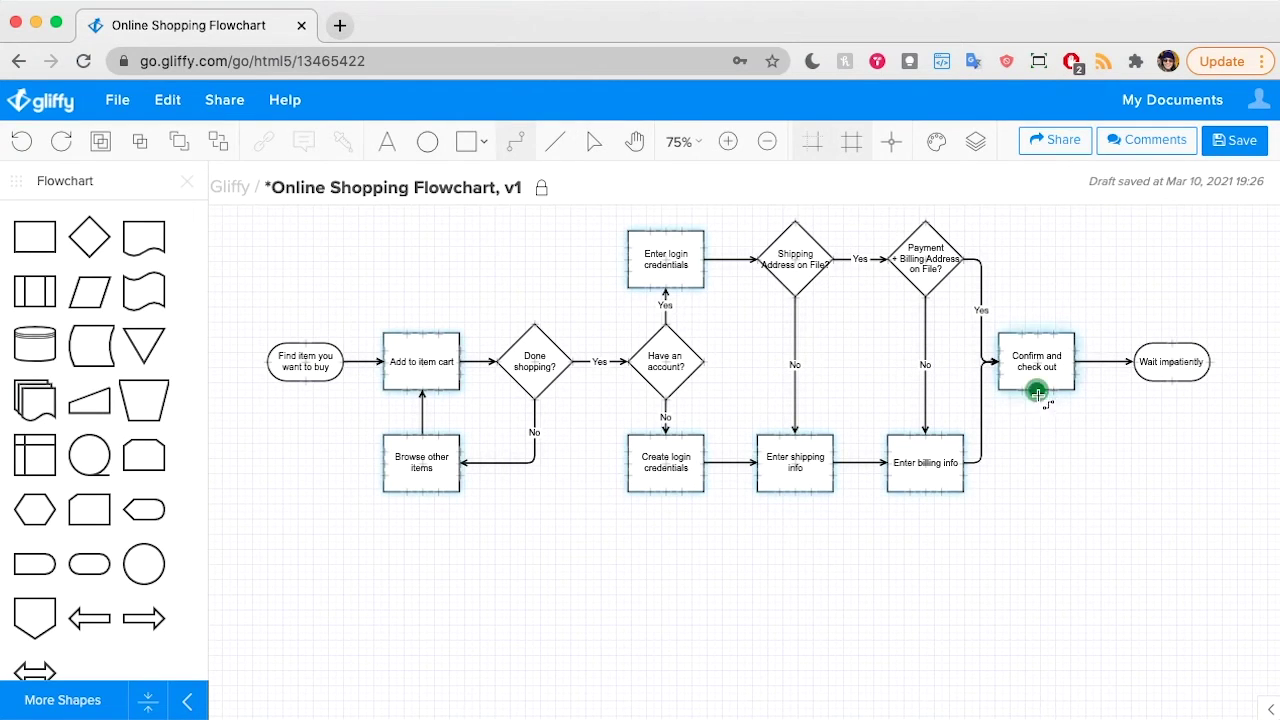
{"action": "left_click_drag", "start_coordinate": [1037, 390], "coordinate": [422, 491]}
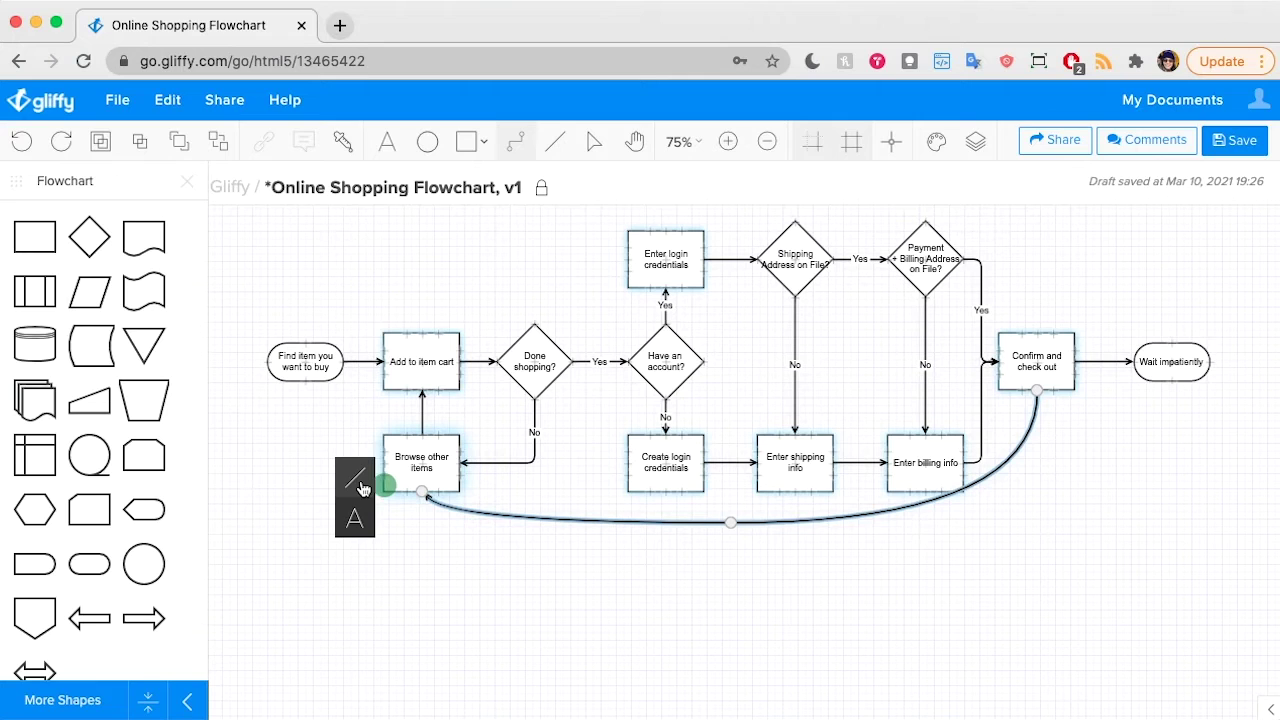
{"action": "left_click", "coordinate": [345, 481]}
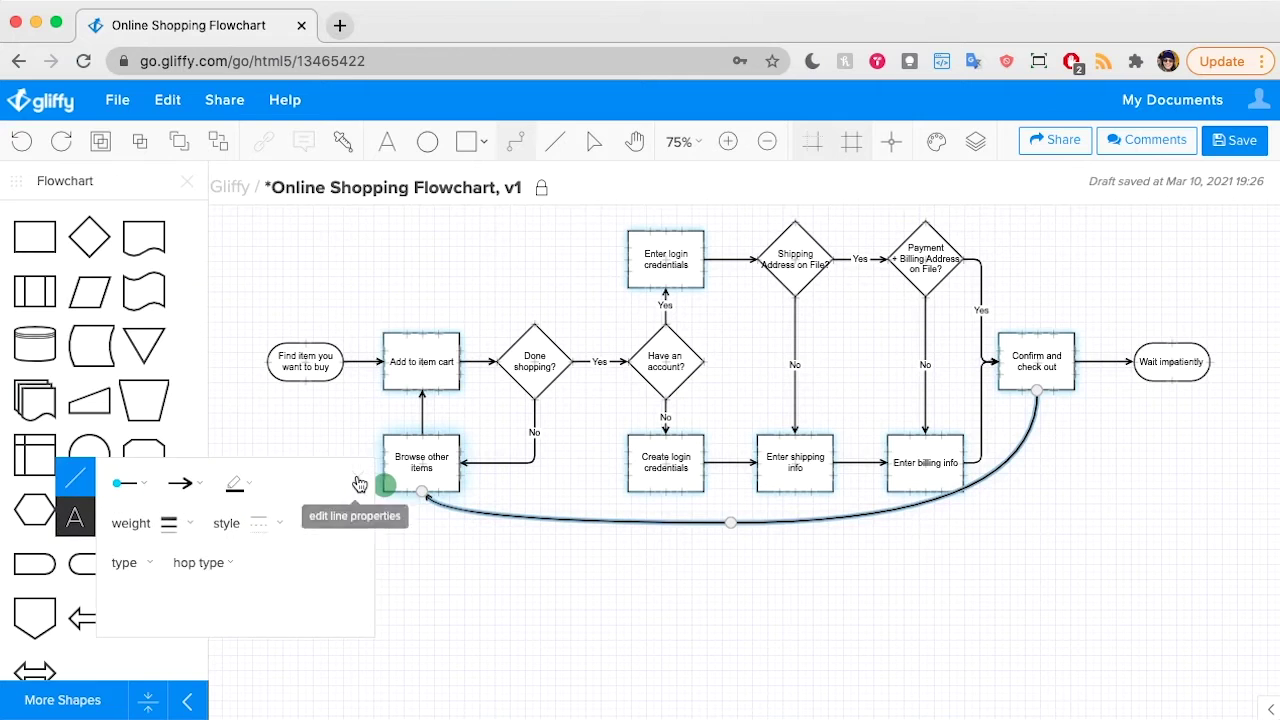
{"action": "left_click", "coordinate": [130, 566]}
{"action": "left_click", "coordinate": [140, 662]}
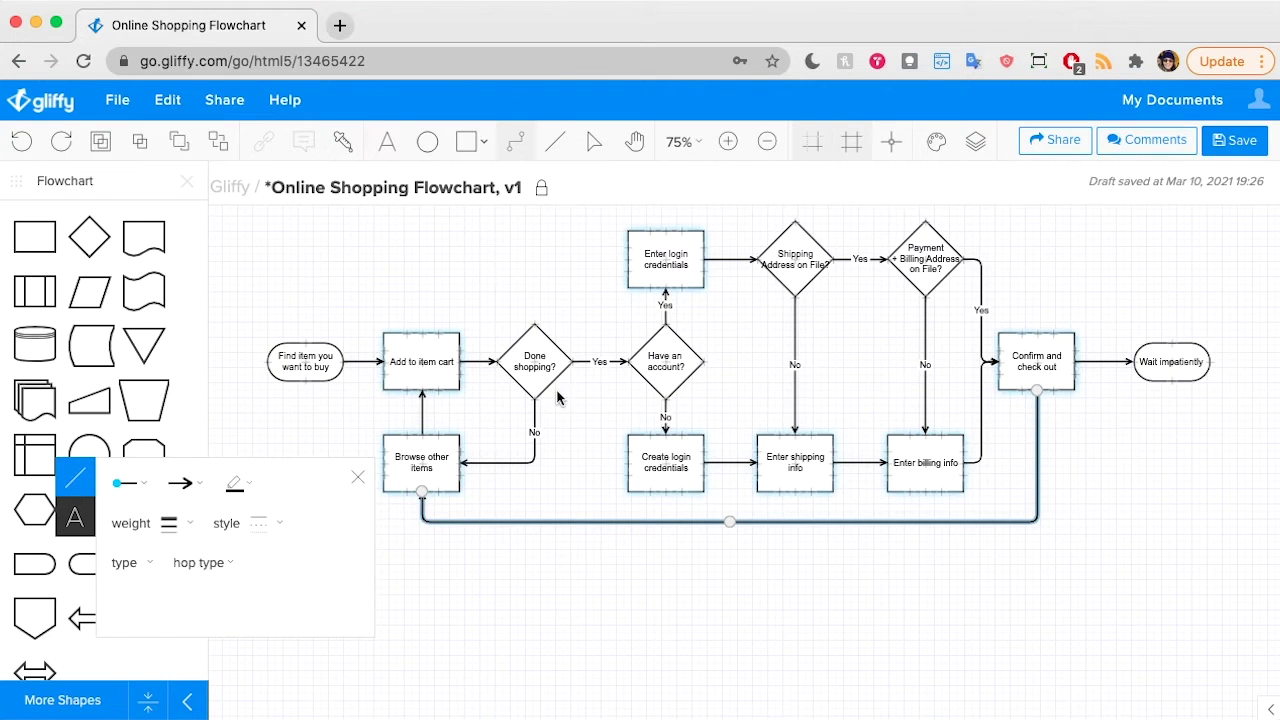
{"action": "scroll", "coordinate": [557, 397], "scroll_direction": "up", "scroll_amount": 1}
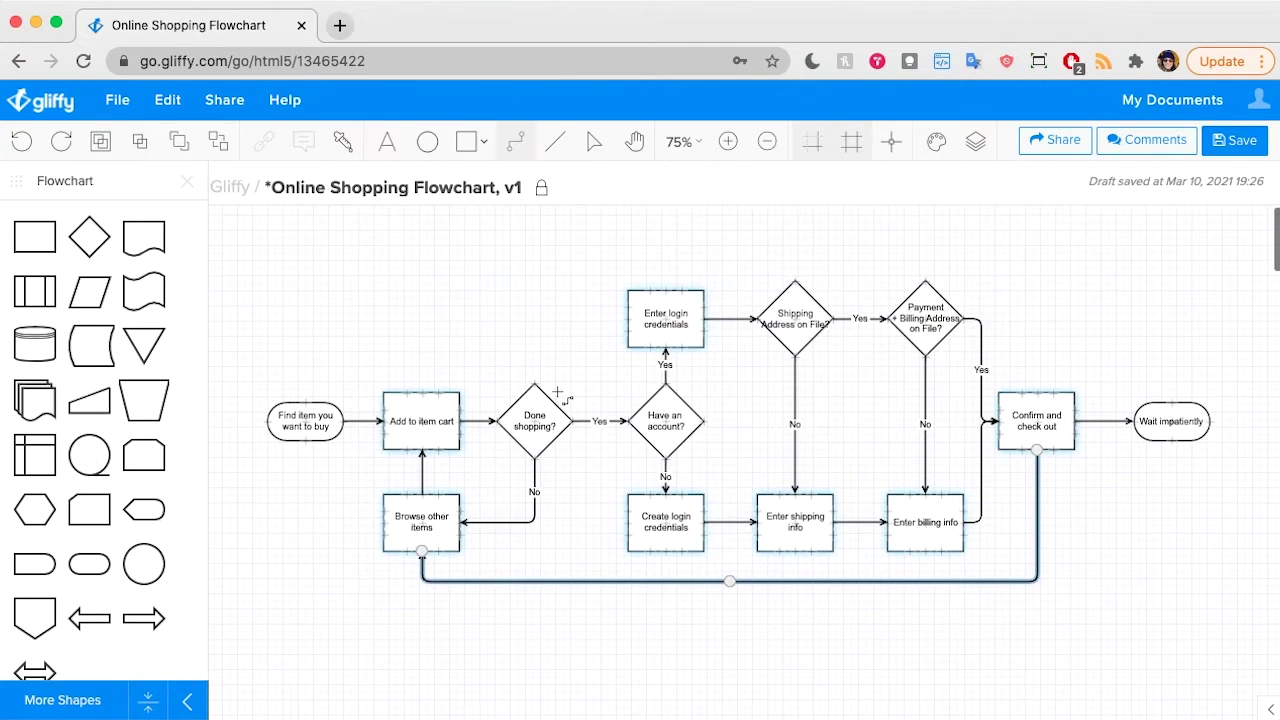
{"action": "left_click", "coordinate": [597, 145]}
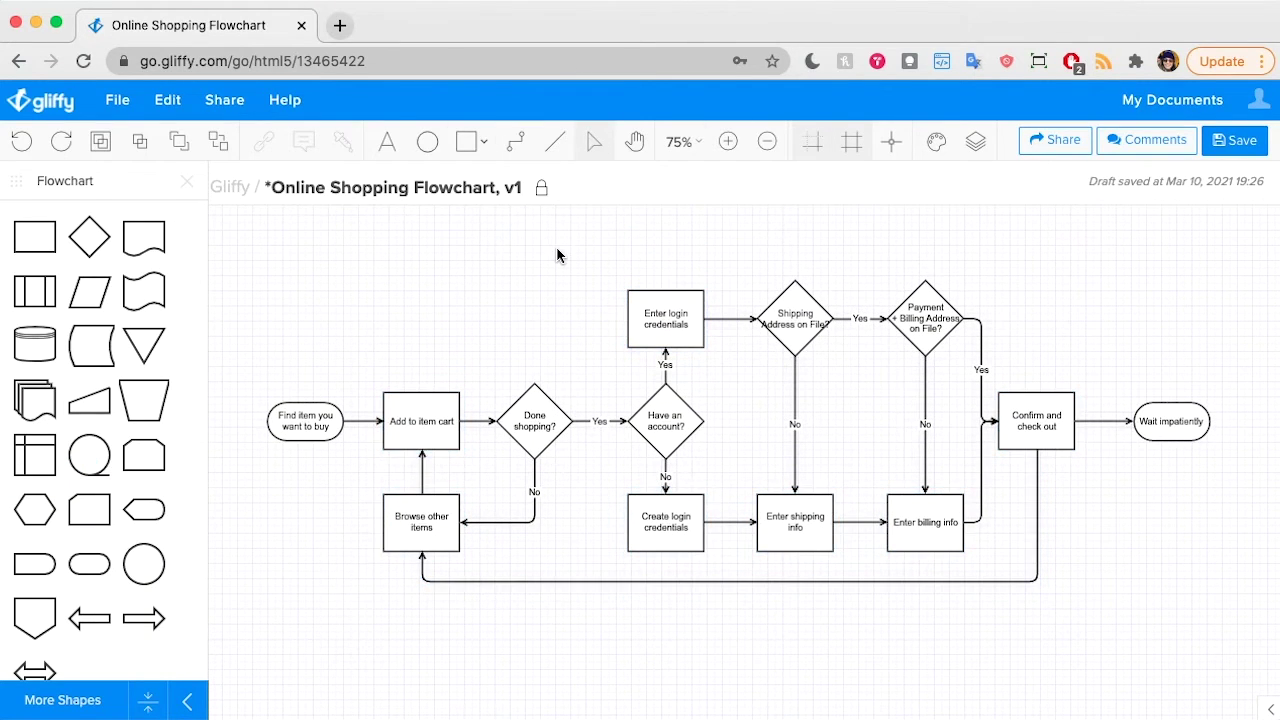
Step: Move the "Create login credentials", "Enter shipping info" and "Enter billing info" boxes together straight down below the return connector
{"action": "left_click", "coordinate": [650, 530]}
{"action": "left_click", "coordinate": [800, 540], "text": "shift"}
{"action": "left_click", "coordinate": [925, 530], "text": "shift"}
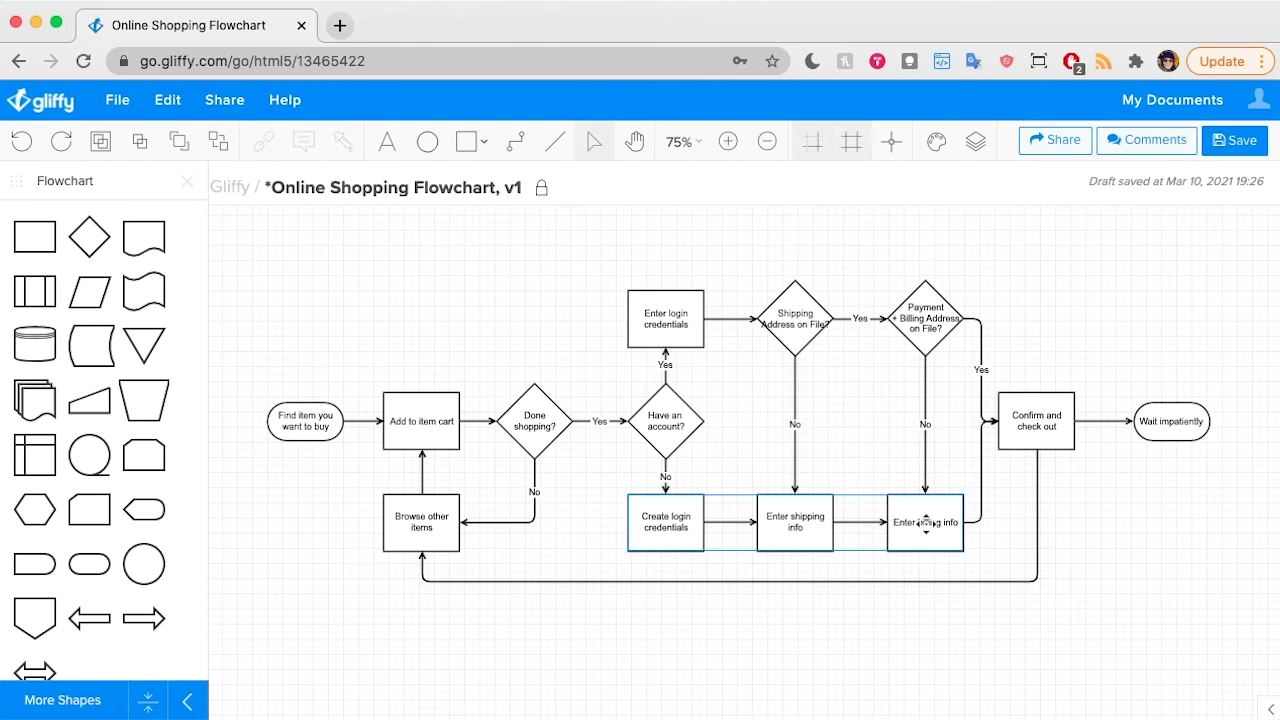
{"action": "left_click_drag", "start_coordinate": [925, 522], "coordinate": [925, 660]}
{"action": "left_click", "coordinate": [970, 525]}
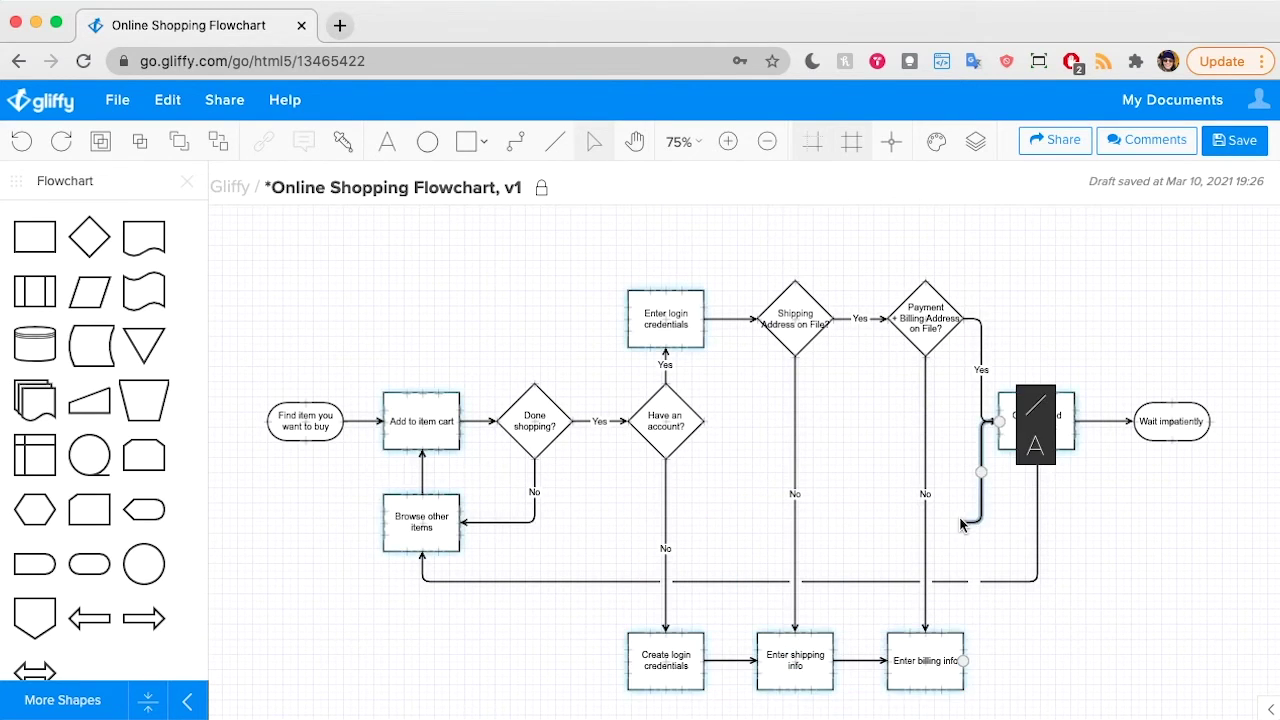
{"action": "left_click", "coordinate": [1130, 572]}
{"action": "scroll", "coordinate": [791, 549], "scroll_direction": "down", "scroll_amount": 2}
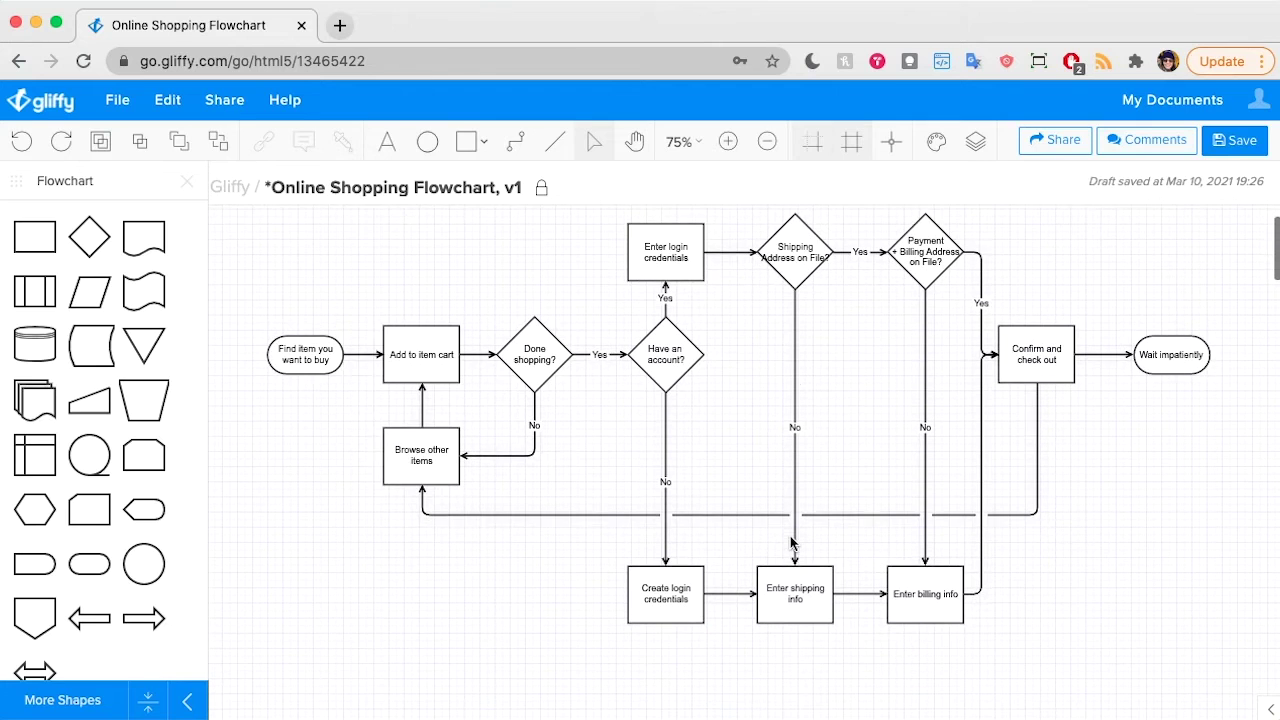
Step: Try the rounded-arc hop type and the plain line without hops on the return connector from "Confirm and check out"
{"action": "left_click", "coordinate": [509, 517]}
{"action": "left_click", "coordinate": [355, 470]}
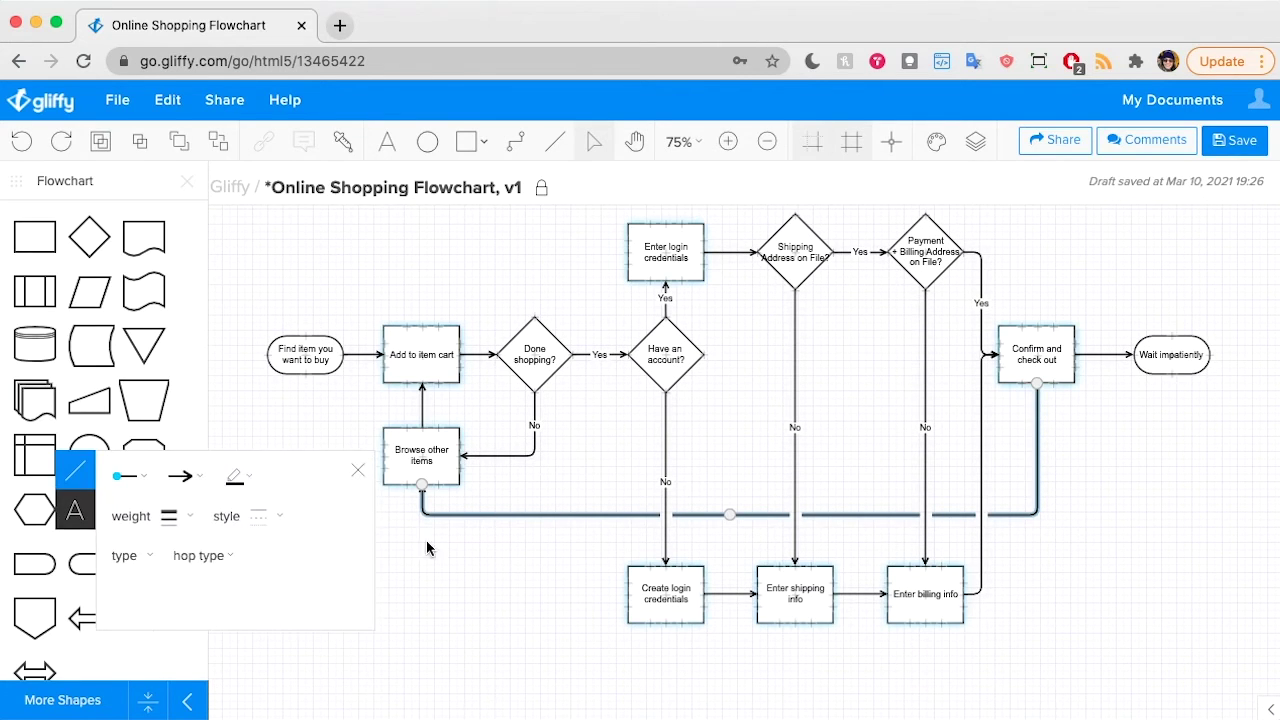
{"action": "left_click", "coordinate": [203, 556]}
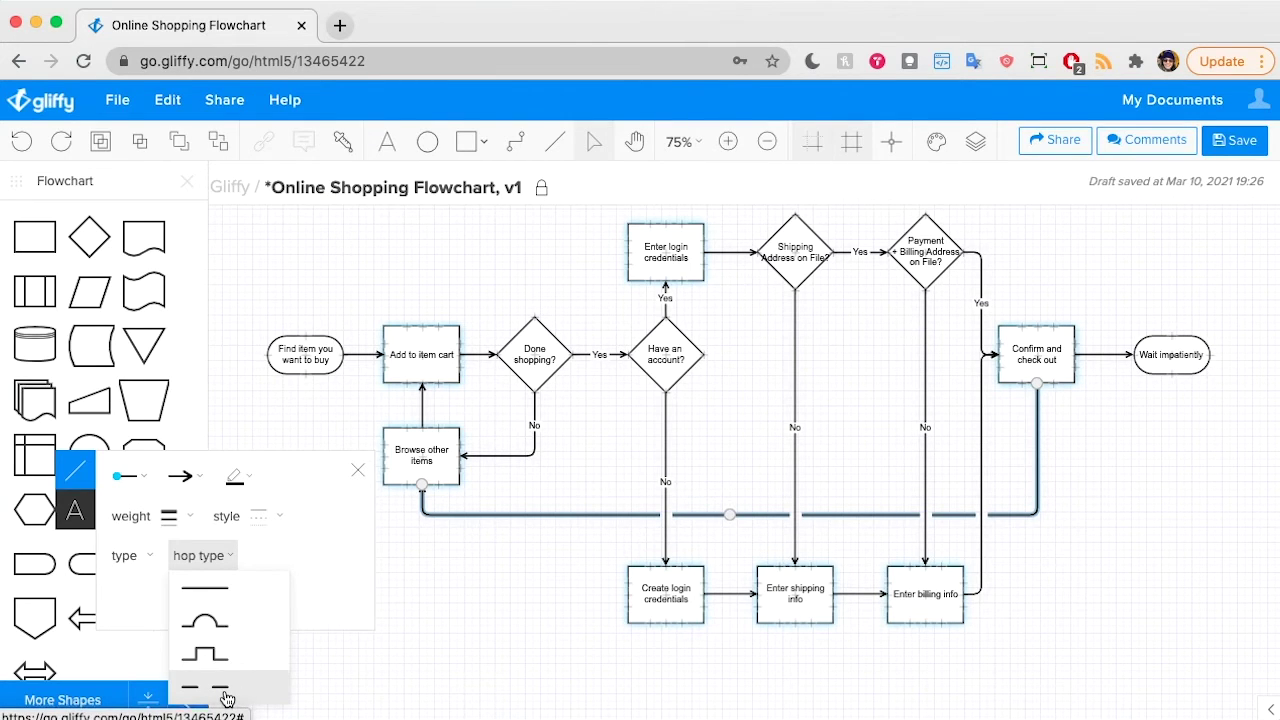
{"action": "left_click", "coordinate": [210, 622]}
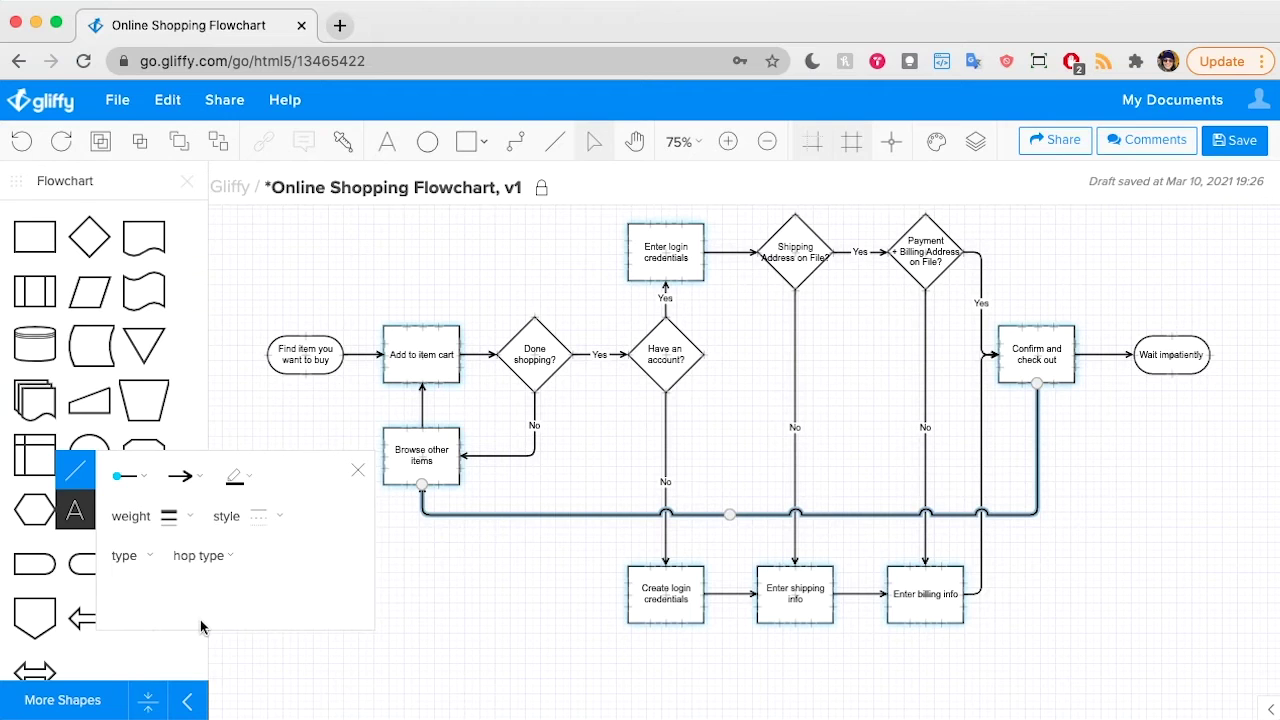
{"action": "left_click", "coordinate": [204, 556]}
{"action": "left_click", "coordinate": [226, 592]}
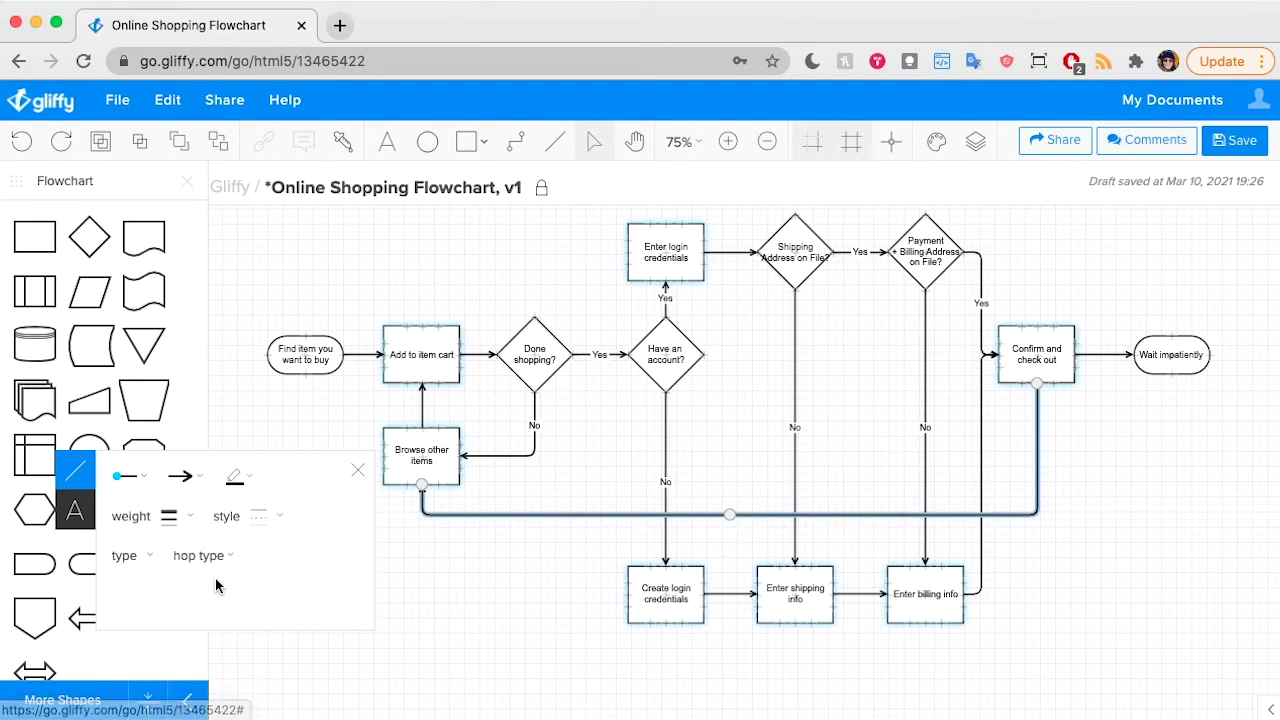
Step: Try the square hop type on the return connector, then set its hop type to the broken-line gap
{"action": "left_click", "coordinate": [213, 563]}
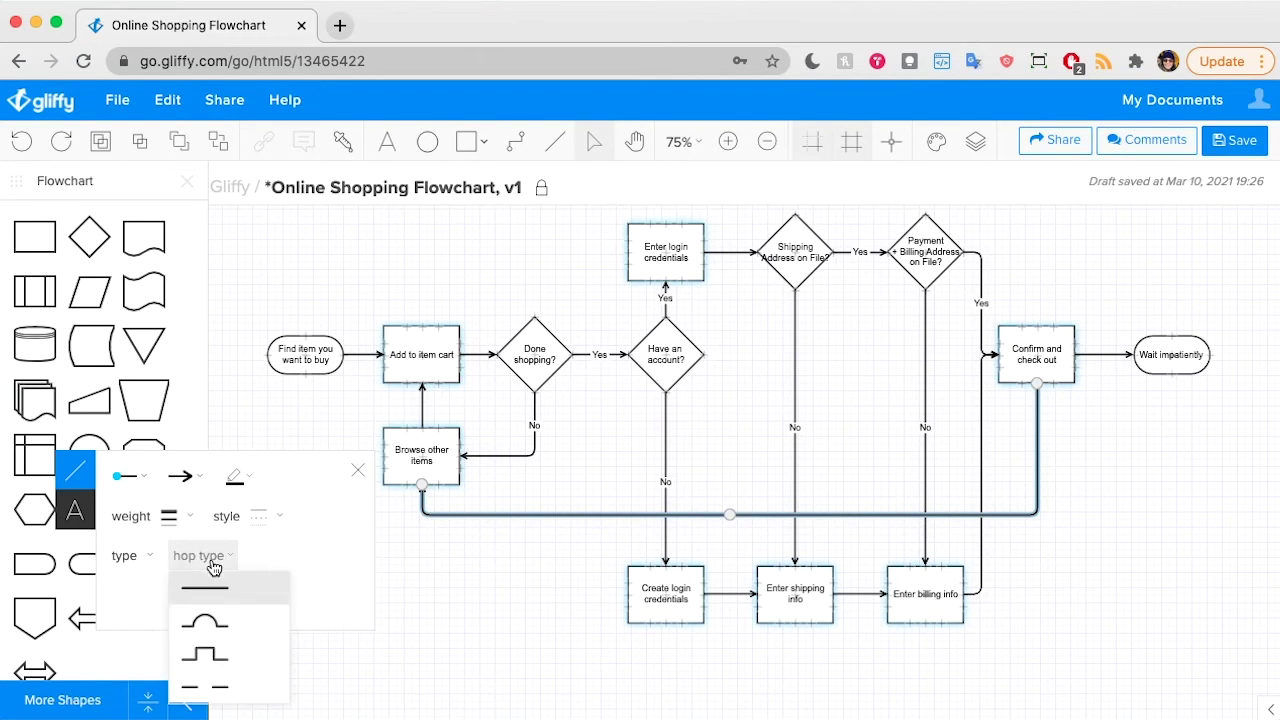
{"action": "left_click", "coordinate": [210, 655]}
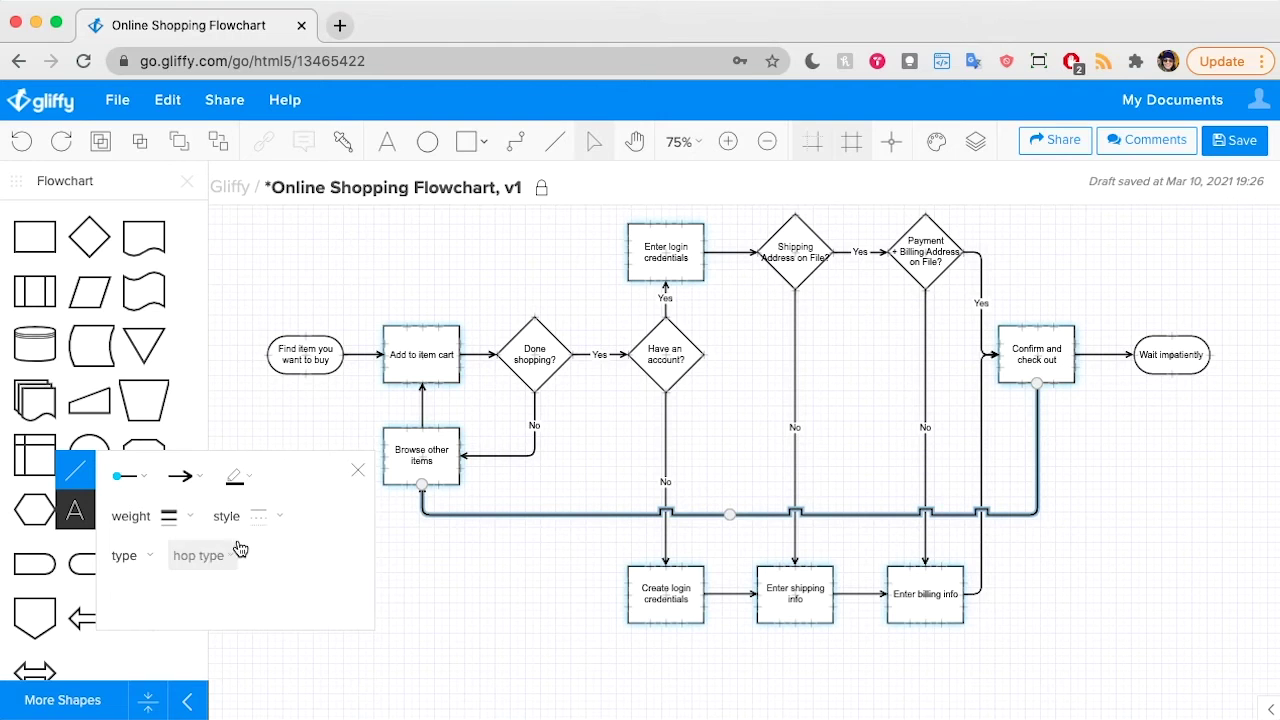
{"action": "left_click", "coordinate": [203, 556]}
{"action": "left_click", "coordinate": [234, 596]}
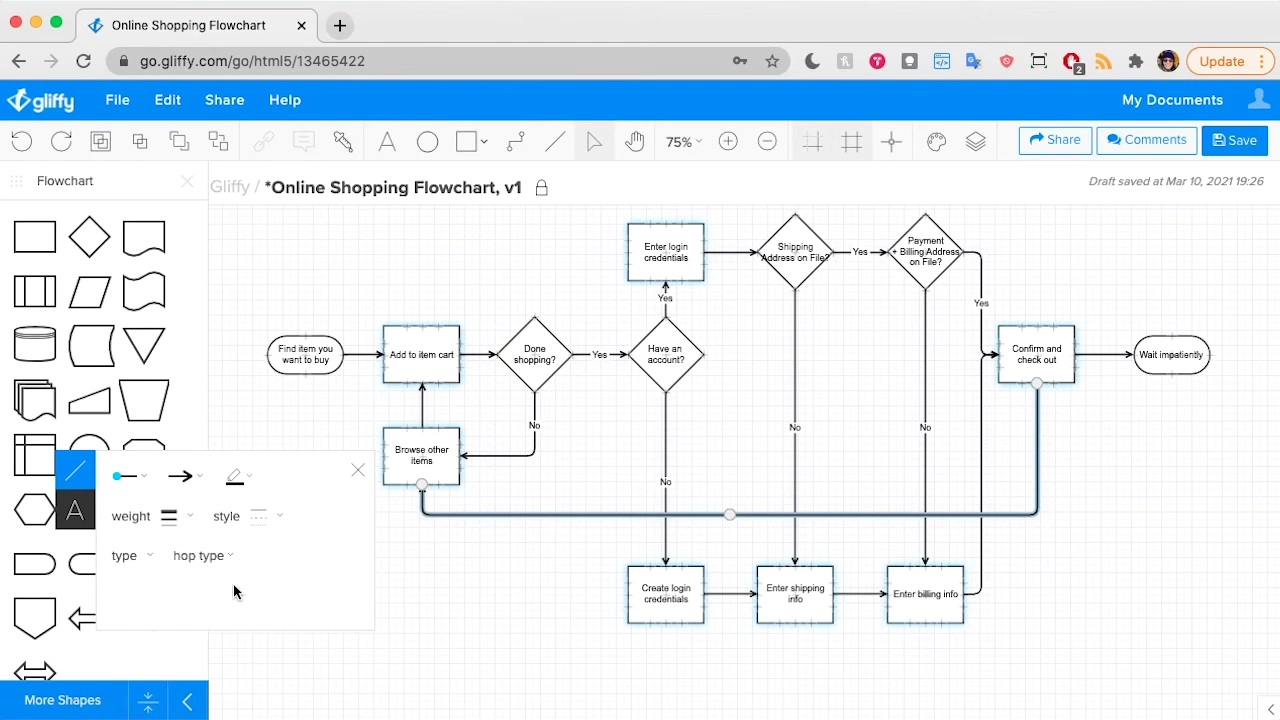
{"action": "left_click", "coordinate": [214, 560]}
{"action": "left_click", "coordinate": [220, 698]}
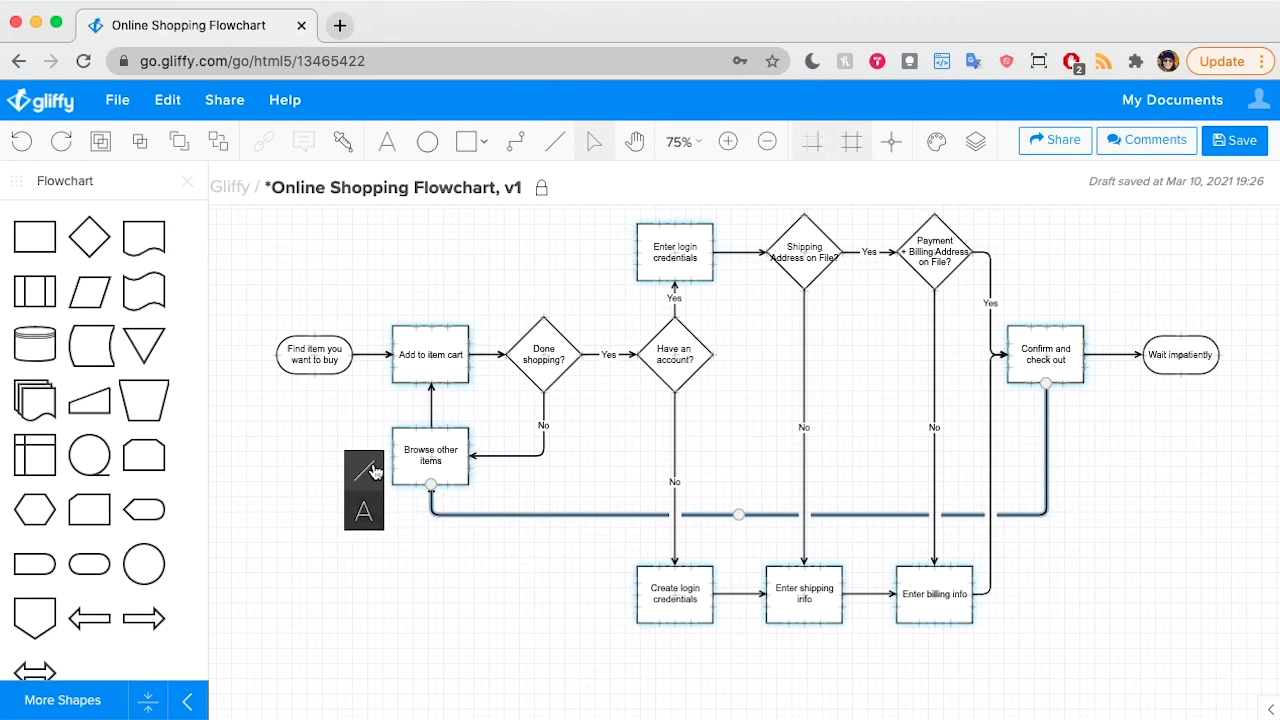
Step: Give the return connector a dashed line style and a grey line colour
{"action": "left_click", "coordinate": [362, 475]}
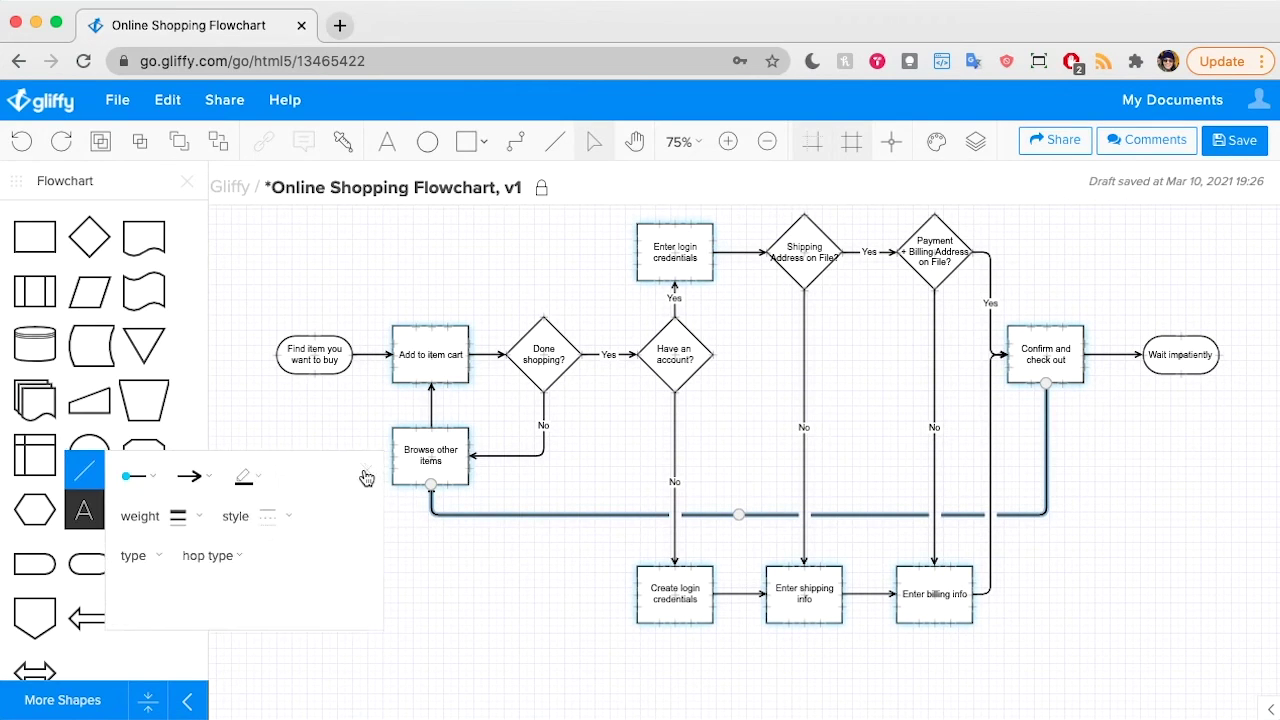
{"action": "left_click", "coordinate": [276, 516]}
{"action": "left_click", "coordinate": [254, 613]}
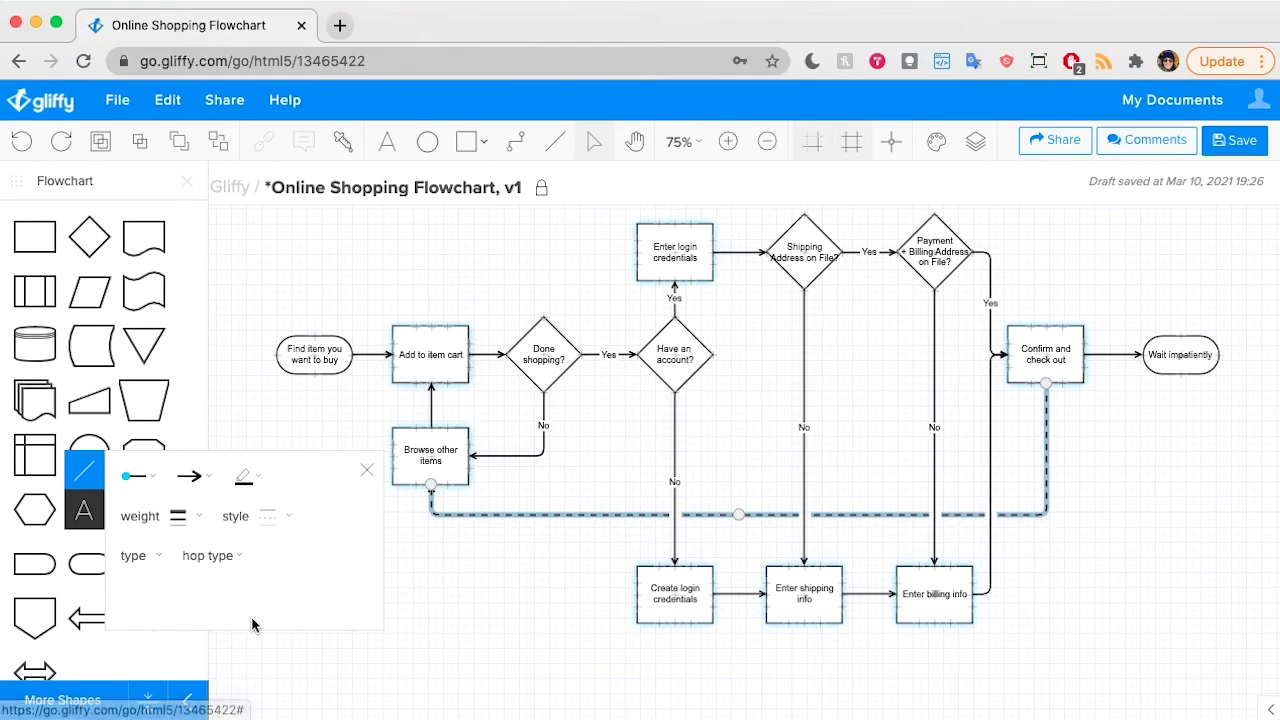
{"action": "left_click", "coordinate": [246, 477]}
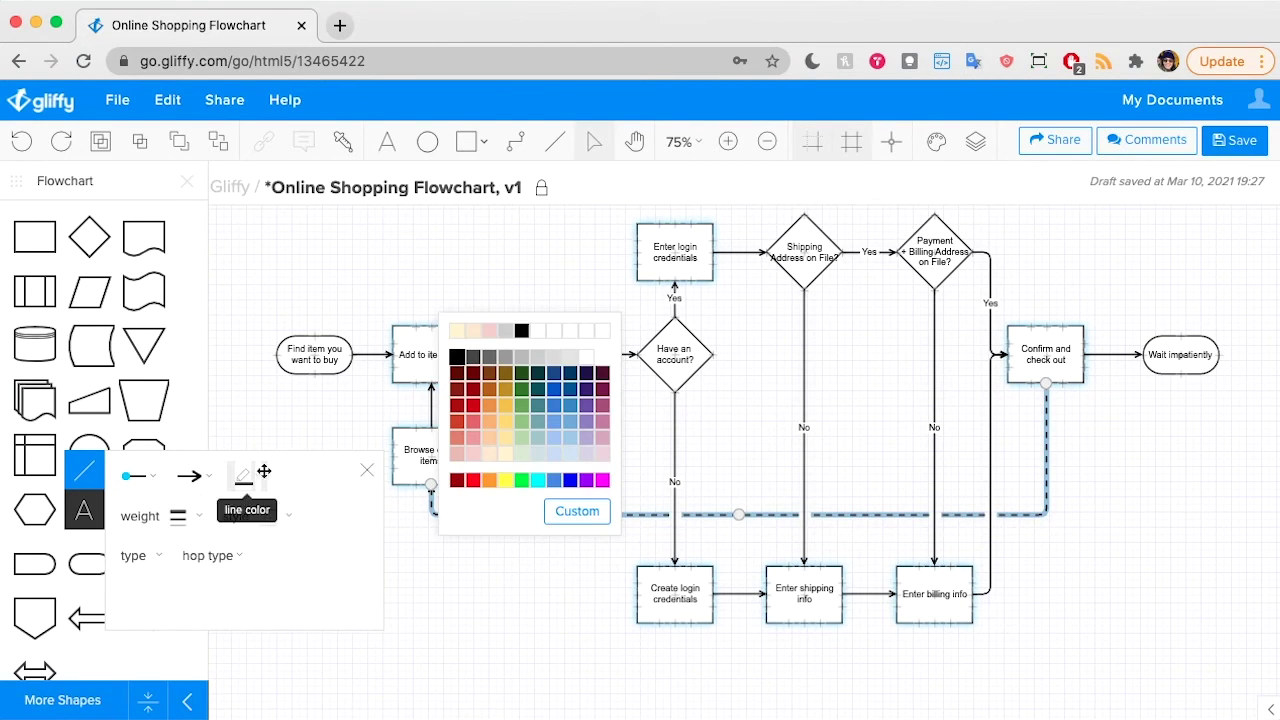
{"action": "left_click", "coordinate": [504, 358]}
{"action": "left_click", "coordinate": [548, 619]}
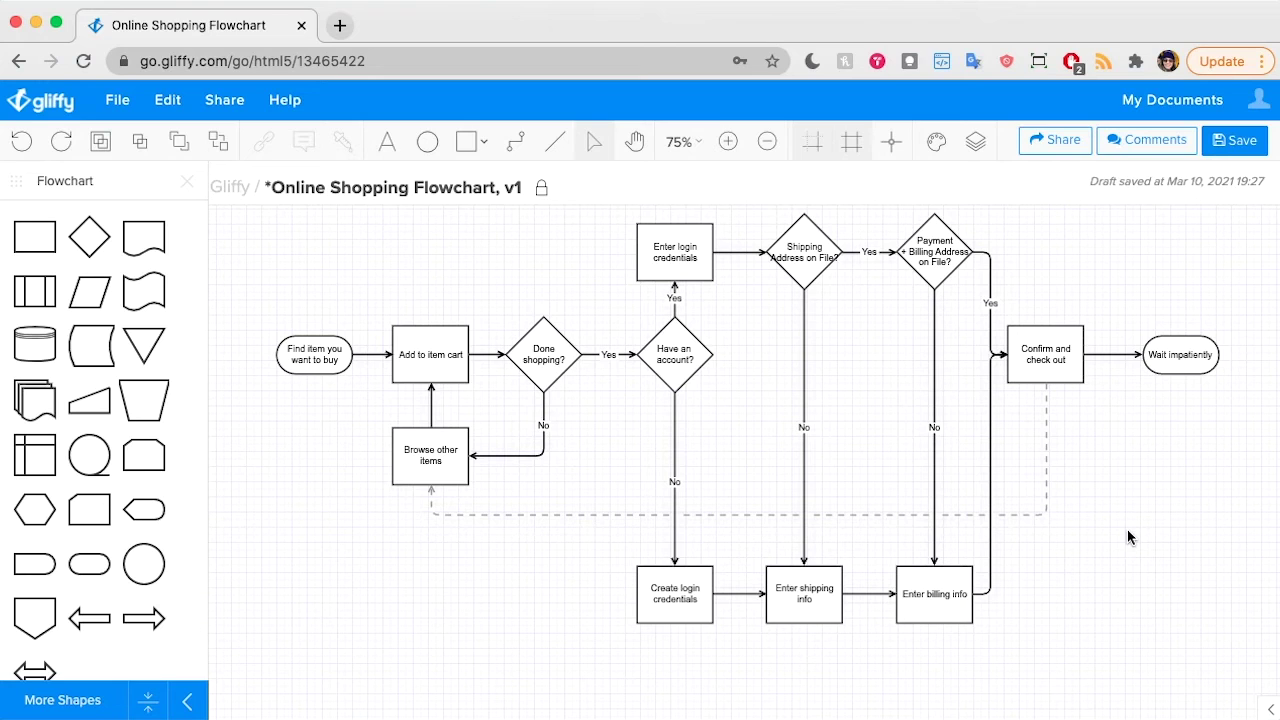
Step: Look through the end arrow styles offered for the dashed return connector
{"action": "left_click", "coordinate": [431, 491]}
{"action": "mouse_move", "coordinate": [377, 485]}
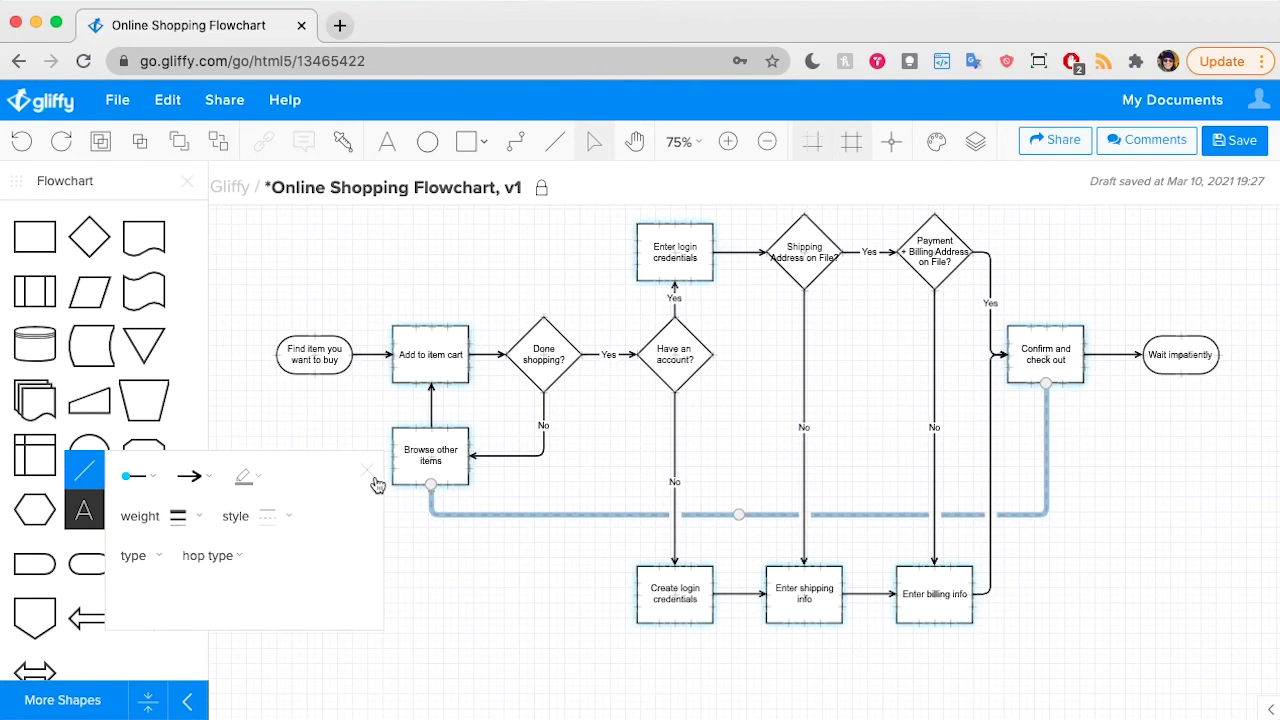
{"action": "left_click", "coordinate": [190, 476]}
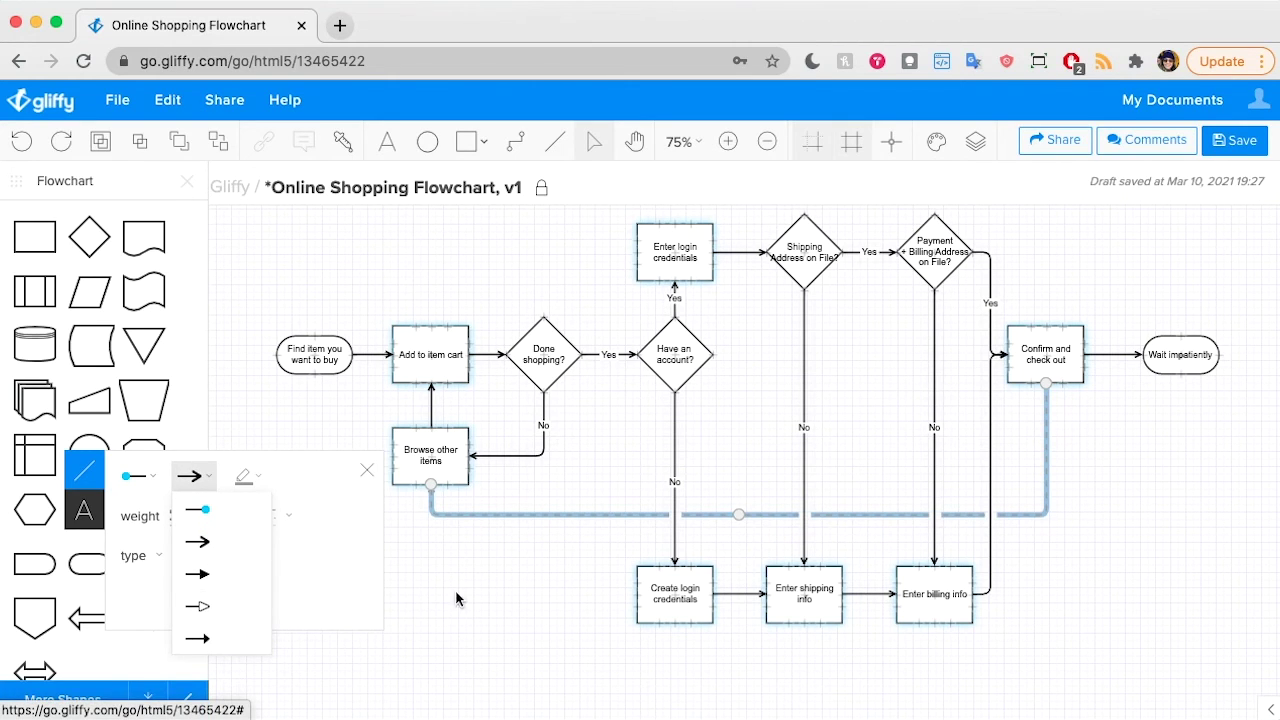
{"action": "left_click", "coordinate": [464, 566]}
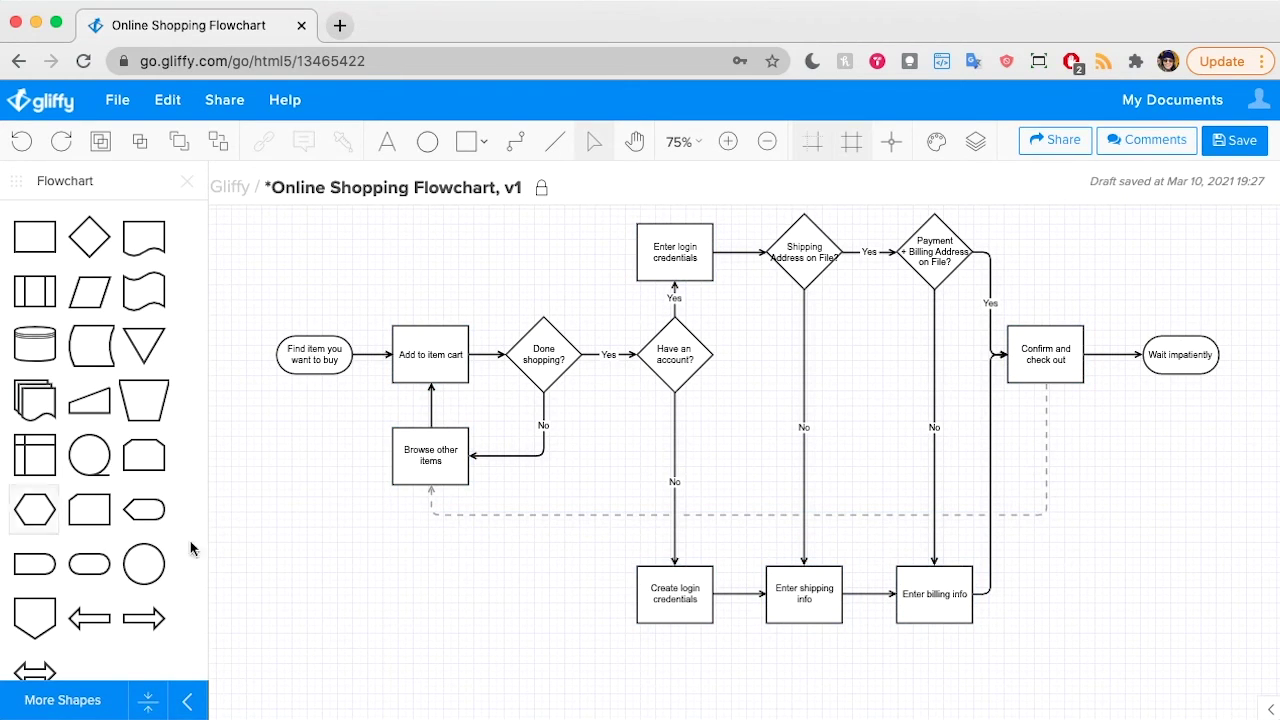
Step: Place a one to one connector from the Entity-Relationship library, linking the bottom of "Browse other items" to the left side of "Create login credentials"
{"action": "scroll", "coordinate": [140, 420], "scroll_direction": "down", "scroll_amount": 5}
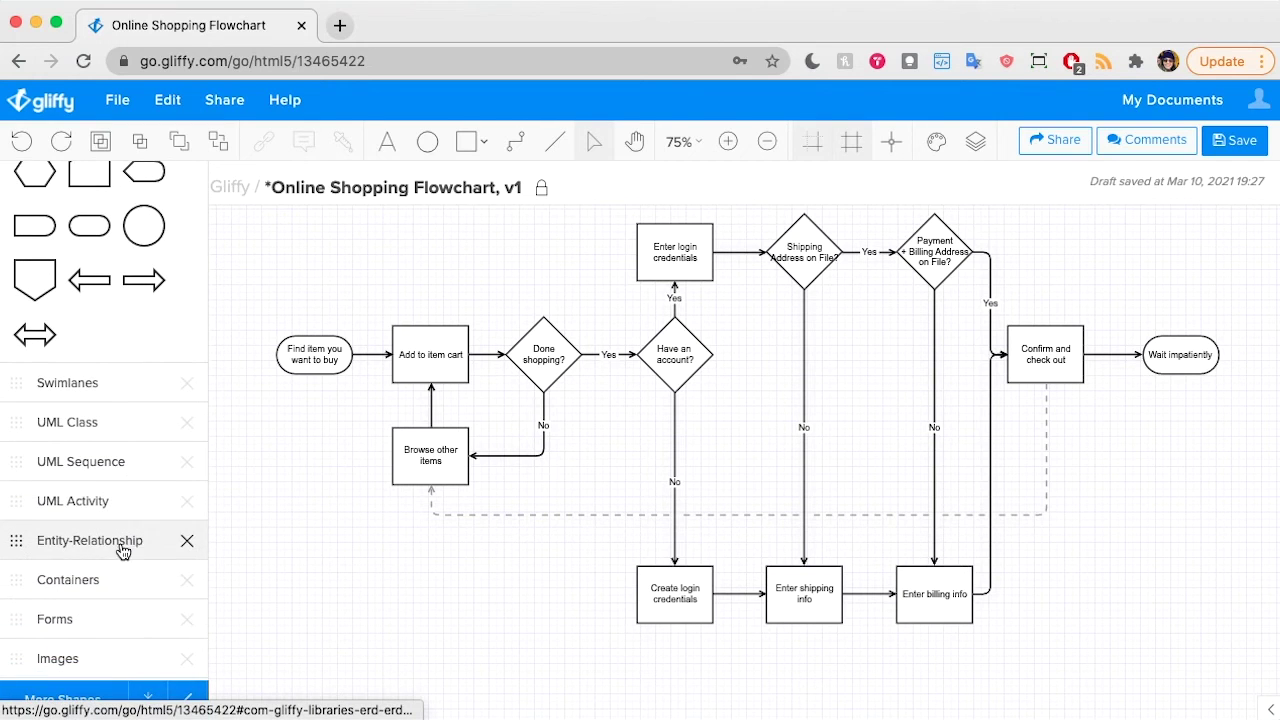
{"action": "left_click", "coordinate": [63, 541]}
{"action": "scroll", "coordinate": [92, 454], "scroll_direction": "down", "scroll_amount": 3}
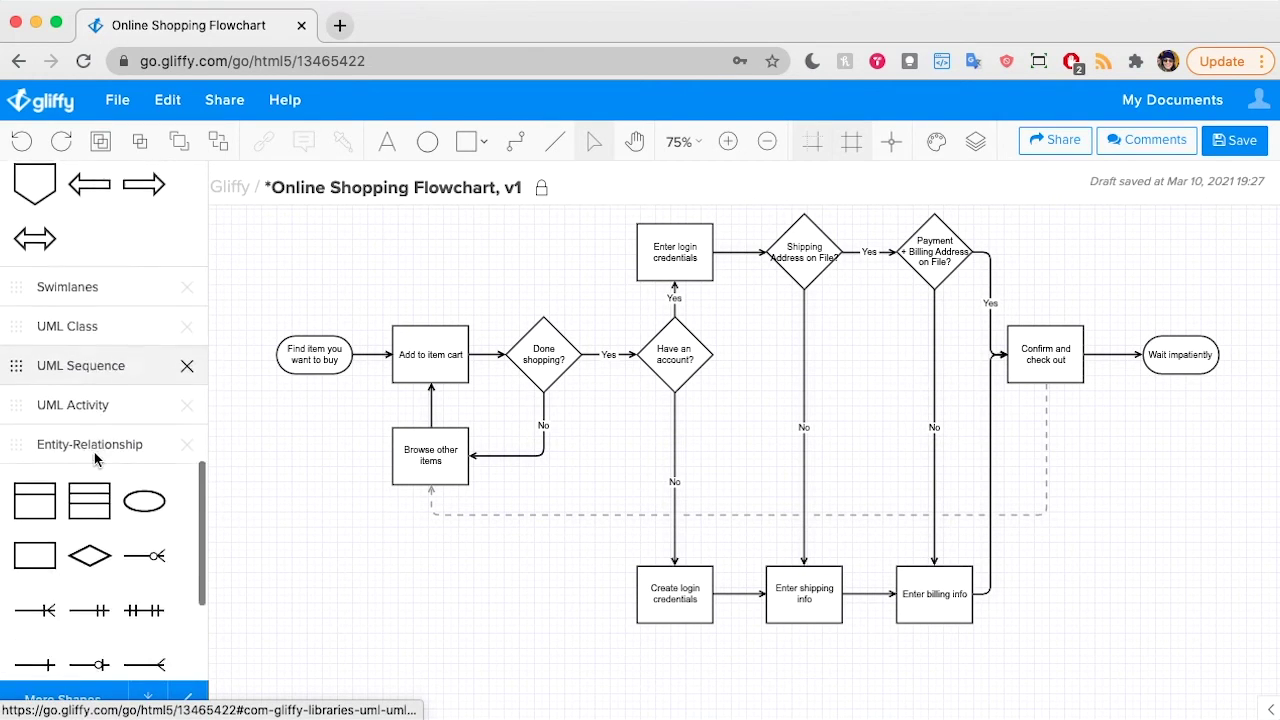
{"action": "scroll", "coordinate": [98, 456], "scroll_direction": "down", "scroll_amount": 2}
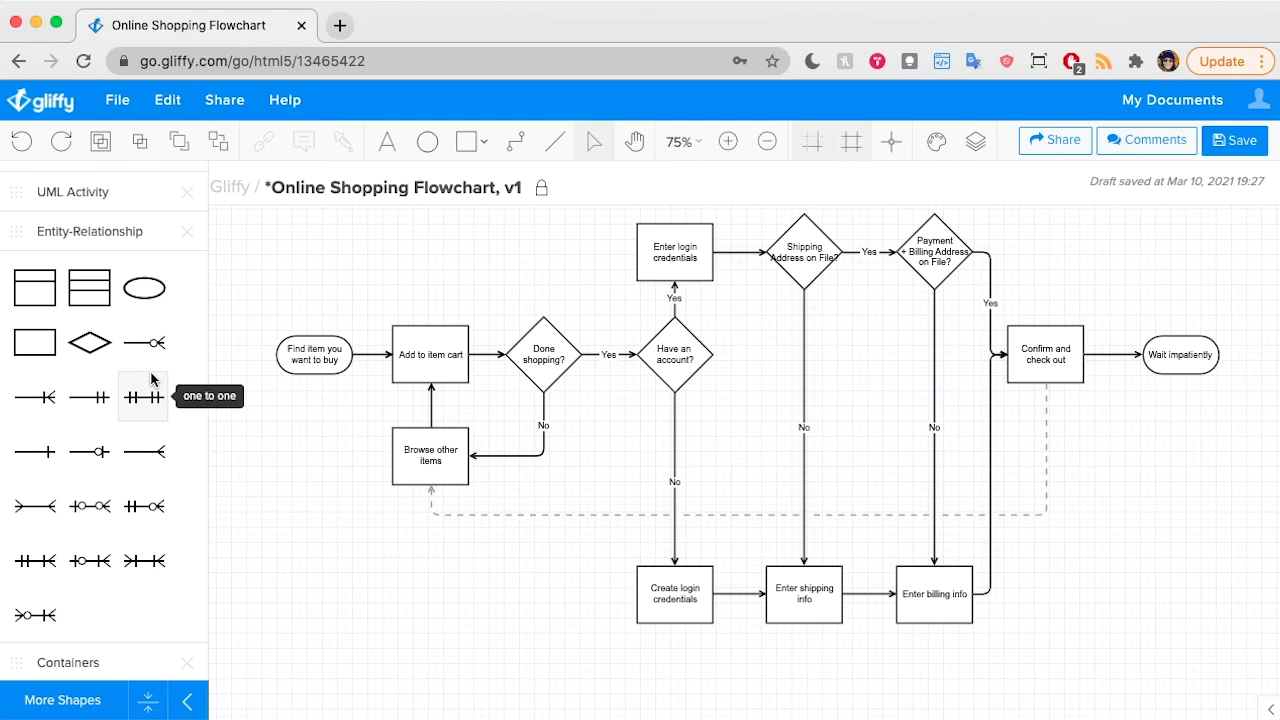
{"action": "left_click_drag", "start_coordinate": [145, 397], "coordinate": [414, 486]}
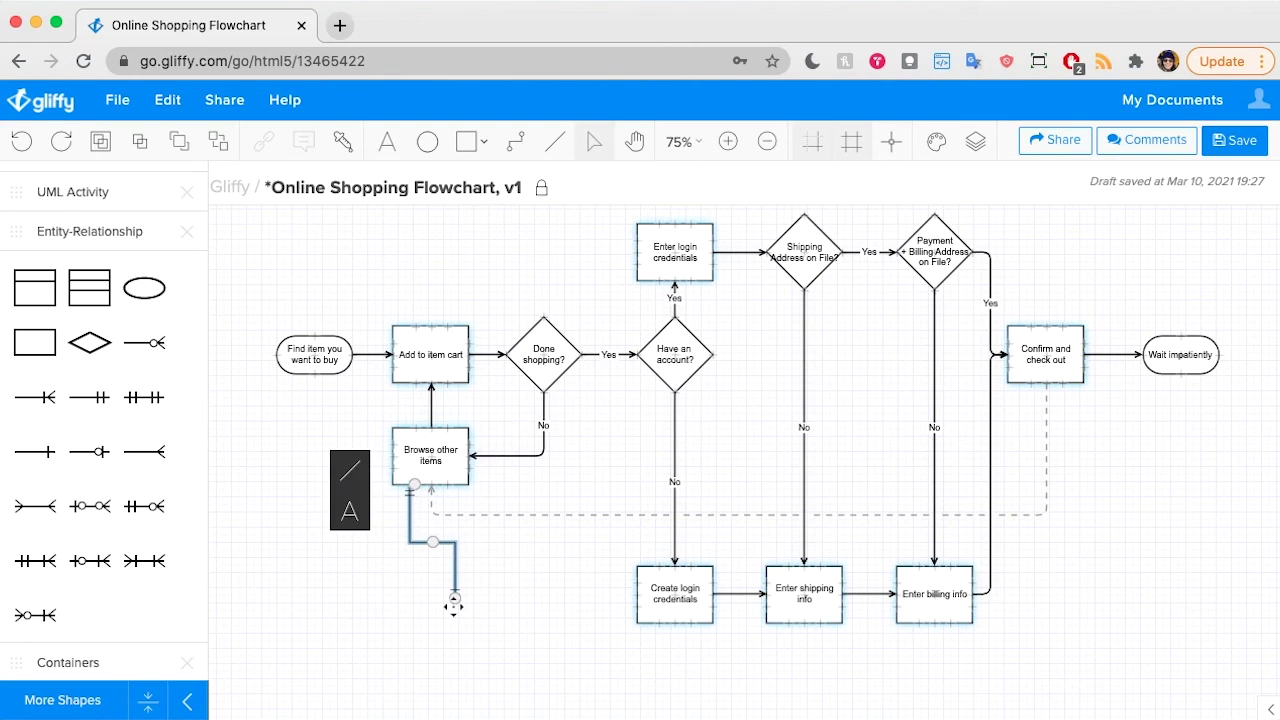
{"action": "left_click_drag", "start_coordinate": [452, 600], "coordinate": [637, 605]}
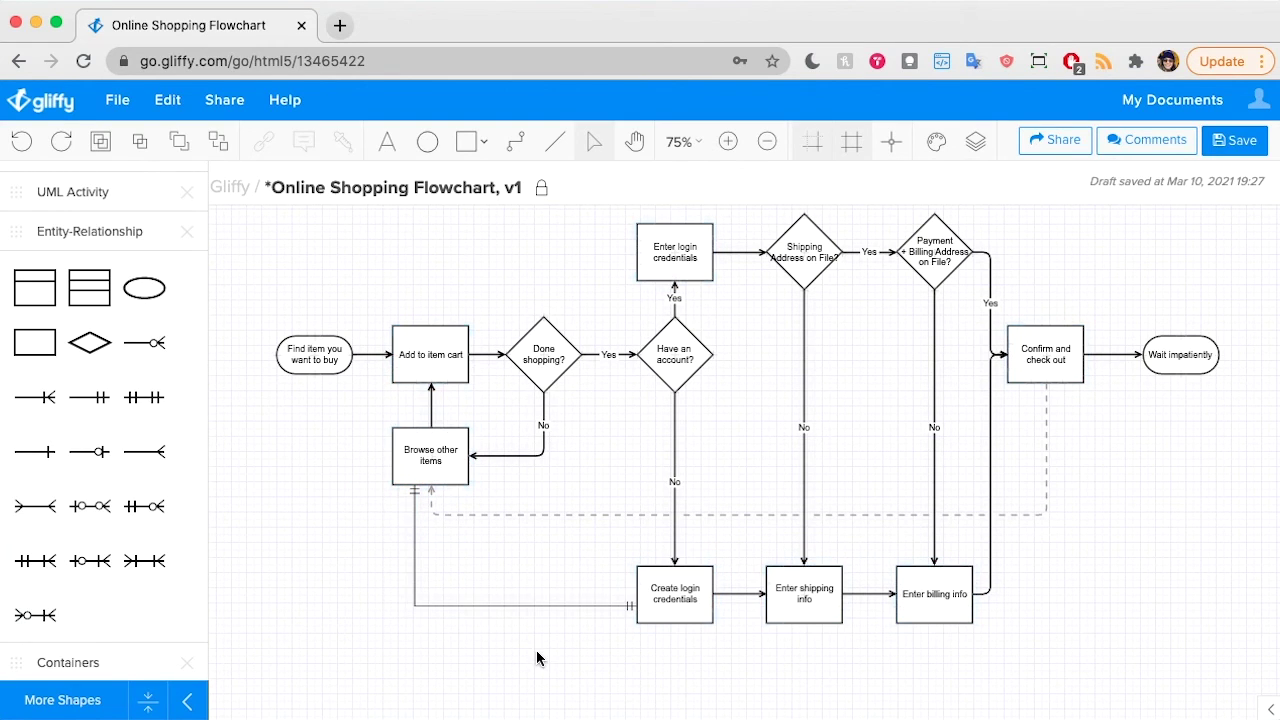
Step: Set a thicker line weight for the one to one connector
{"action": "left_click", "coordinate": [504, 606]}
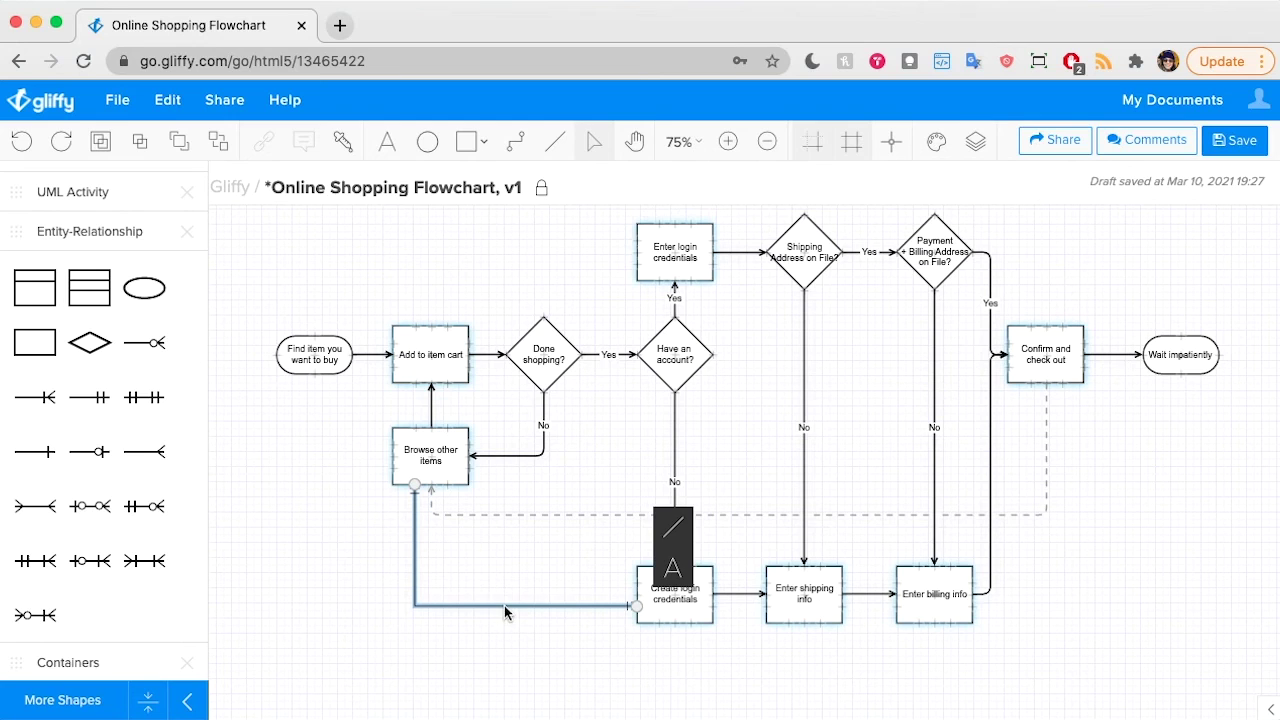
{"action": "left_click", "coordinate": [668, 529]}
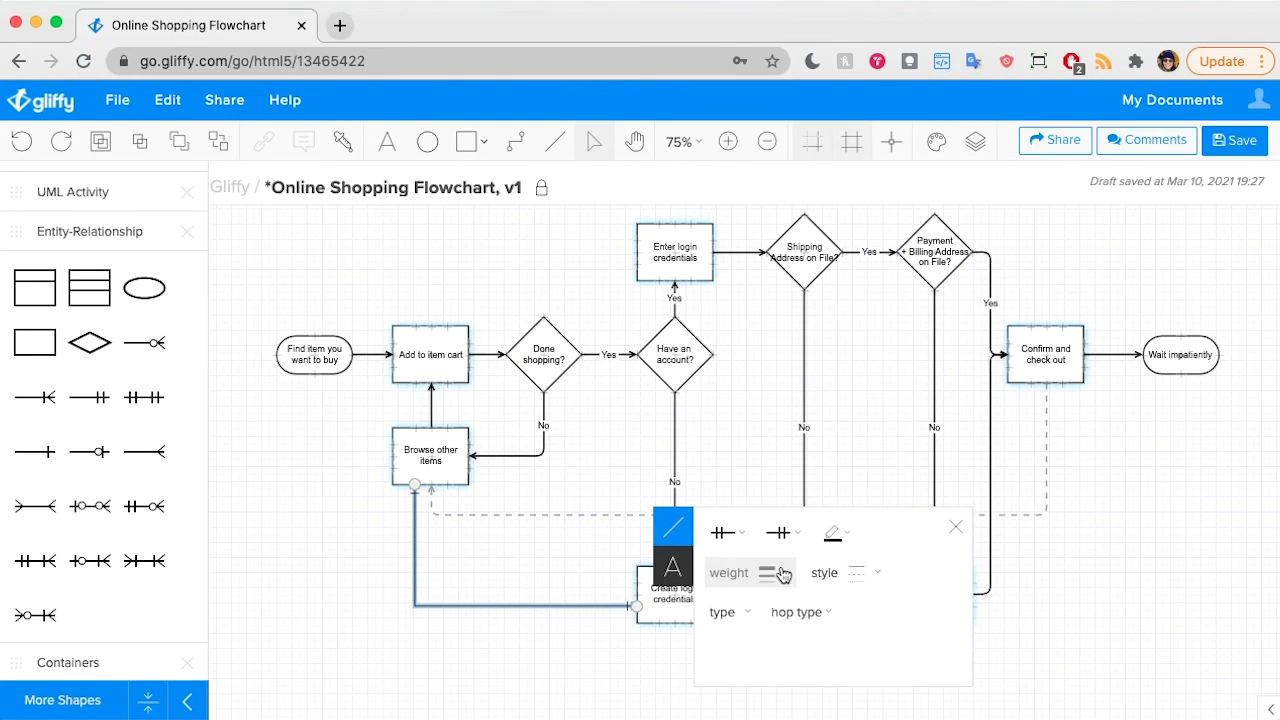
{"action": "left_click", "coordinate": [767, 572]}
{"action": "left_click", "coordinate": [765, 400]}
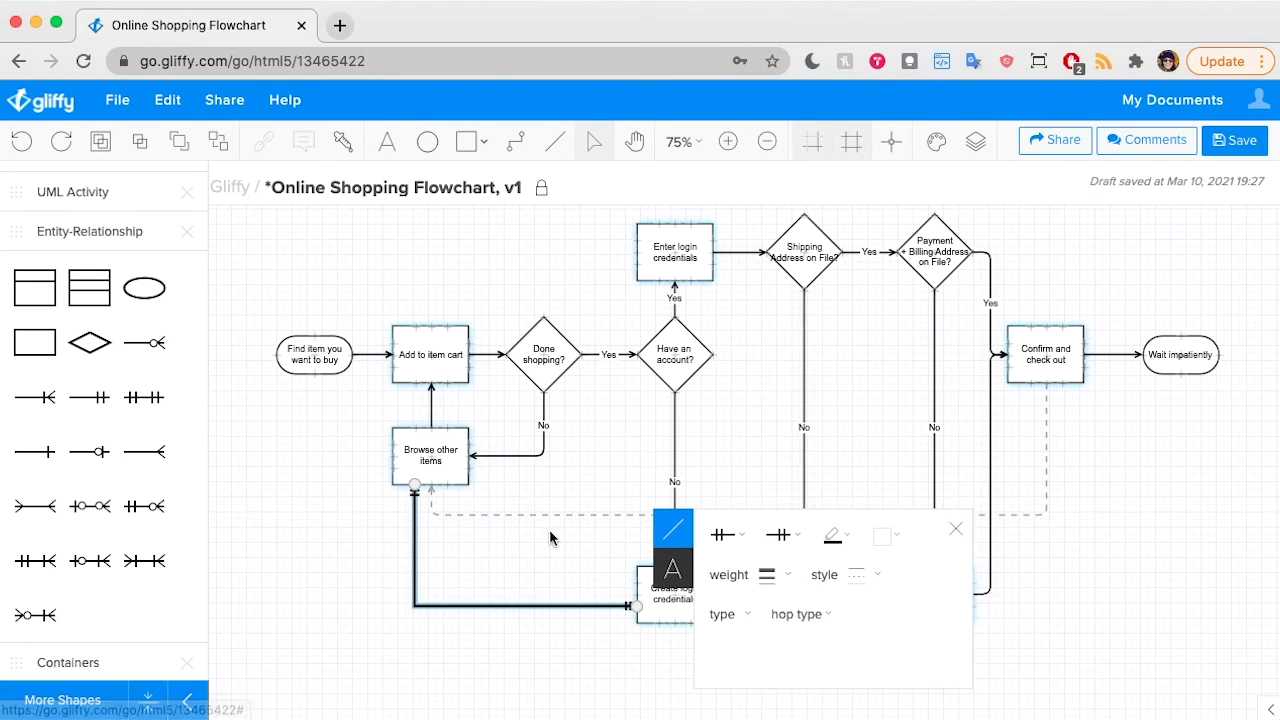
{"action": "left_click", "coordinate": [429, 627]}
Step: Check the end arrow styles offered for the one to one connector, then delete that connector
{"action": "left_click", "coordinate": [437, 604]}
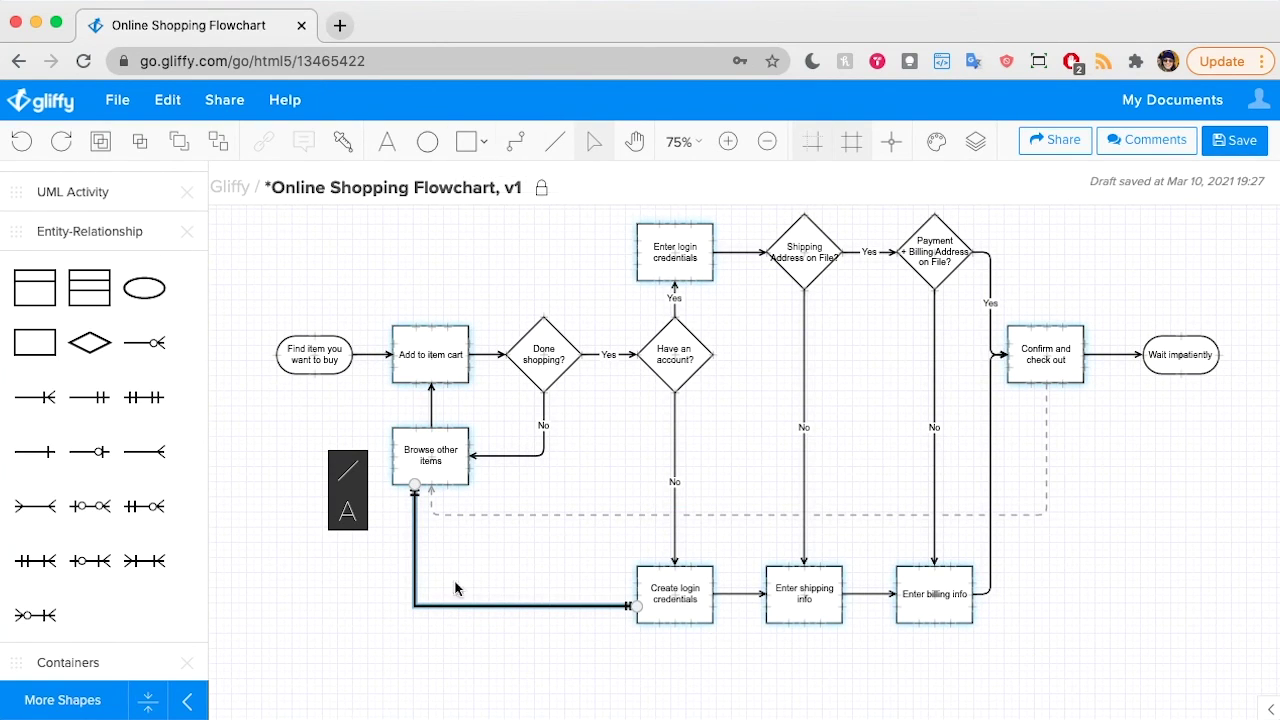
{"action": "left_click", "coordinate": [348, 470]}
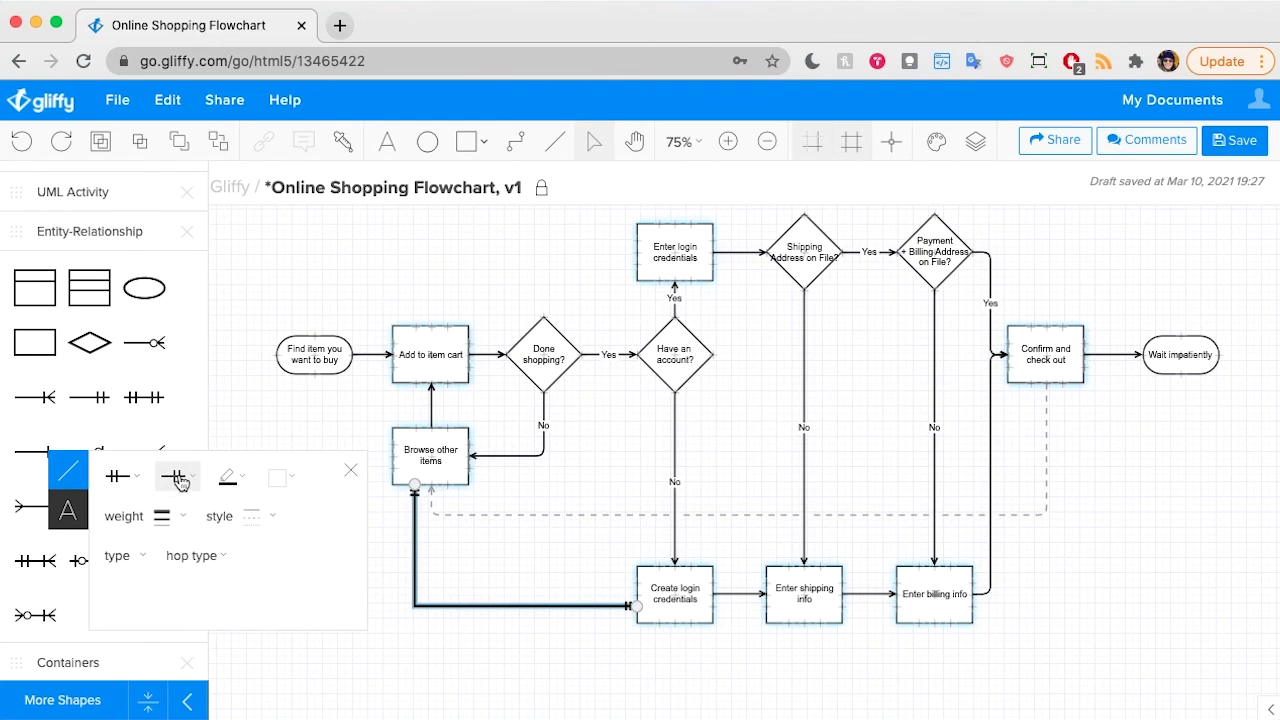
{"action": "left_click", "coordinate": [180, 480]}
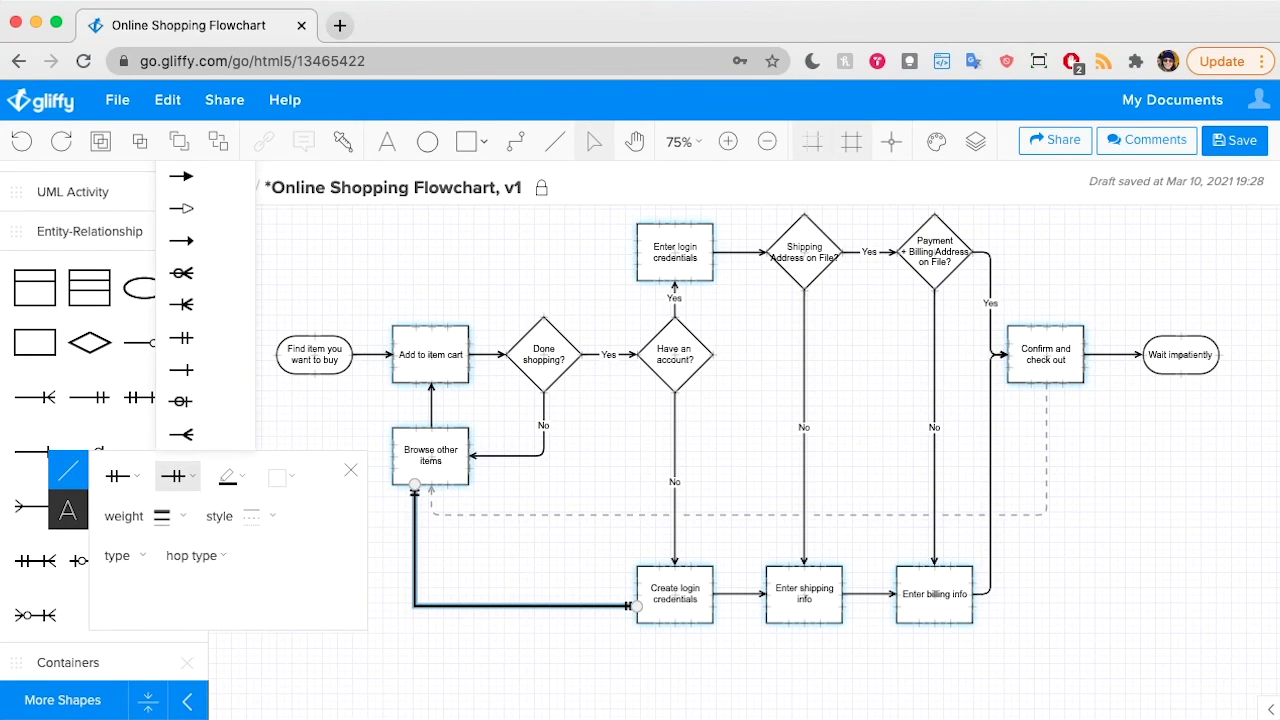
{"action": "left_click", "coordinate": [457, 608]}
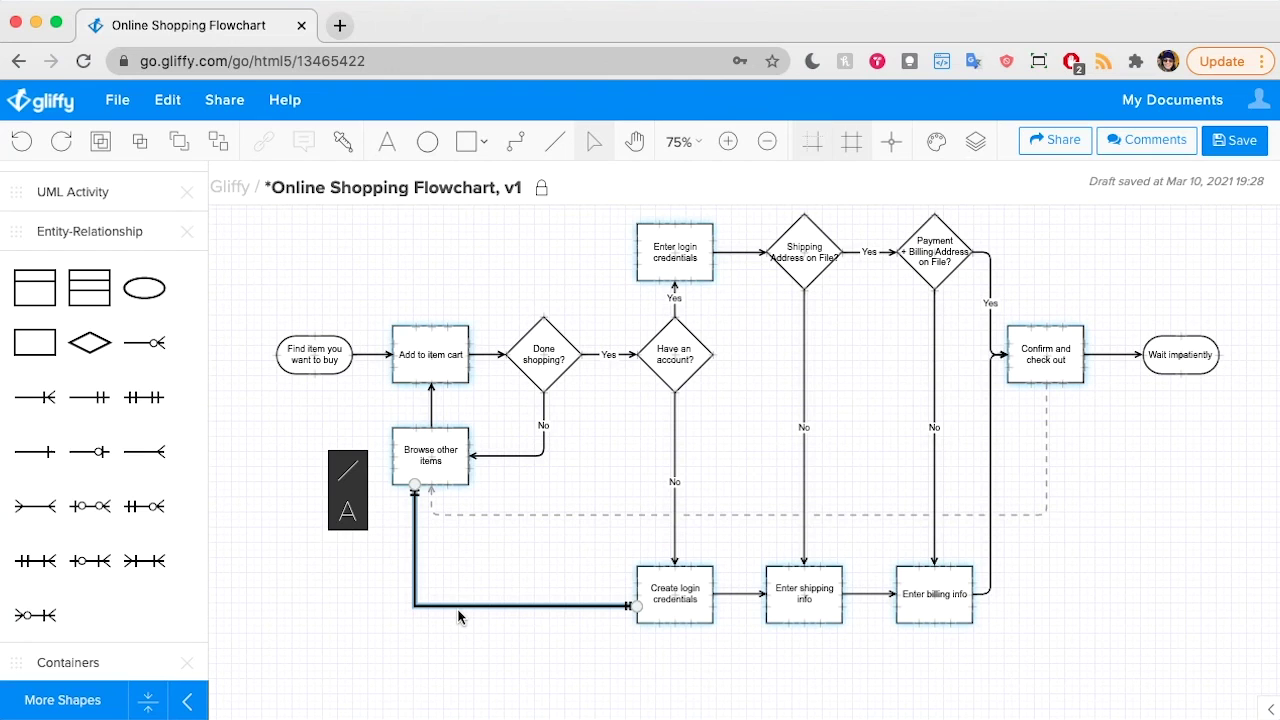
{"action": "key", "text": "Delete"}
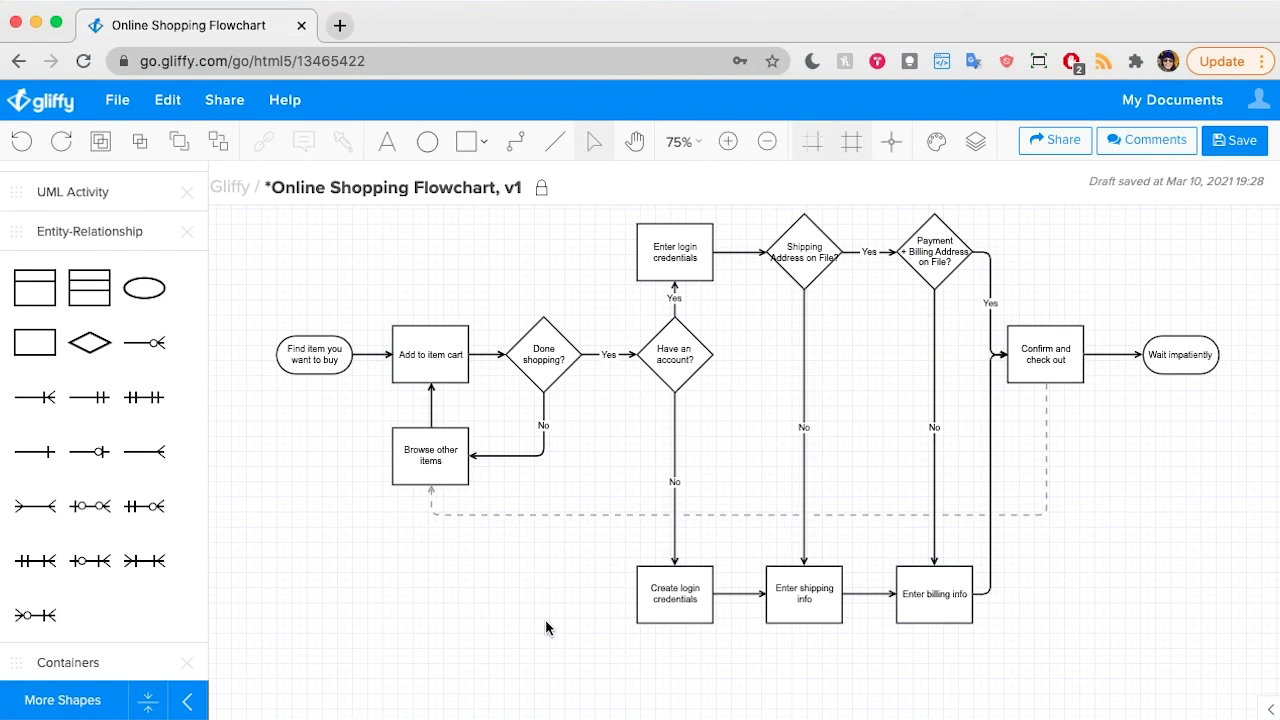